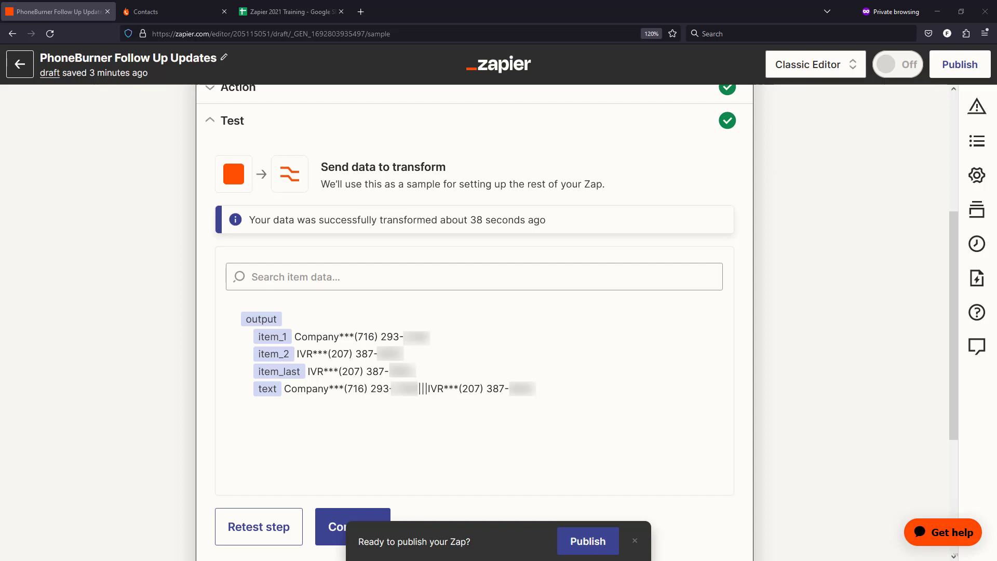
- Review the Formatter step's test output and its place between the PhoneBurner trigger and the Google Sheets action
scroll(363, 285, "up", 4)
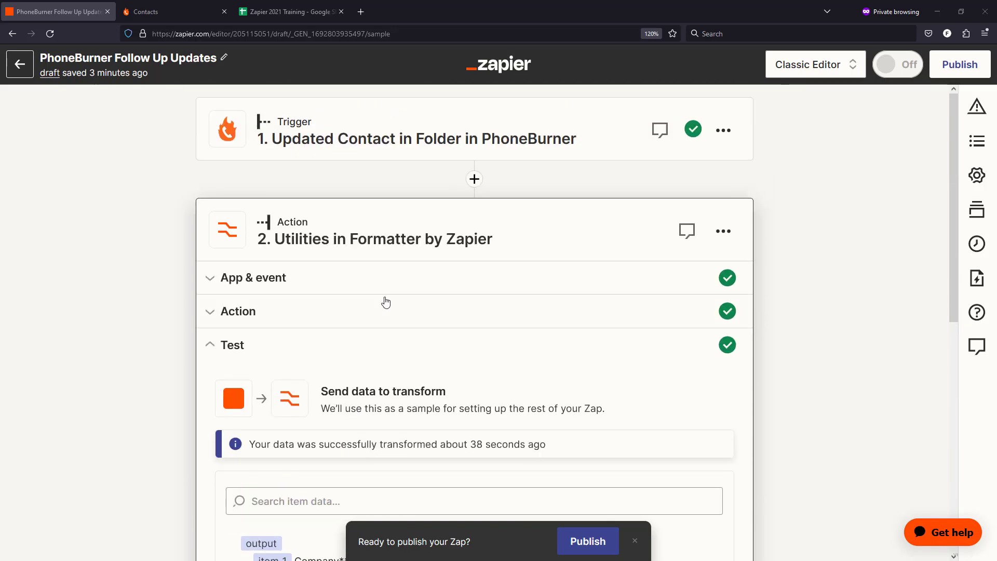
scroll(416, 136, "down", 8)
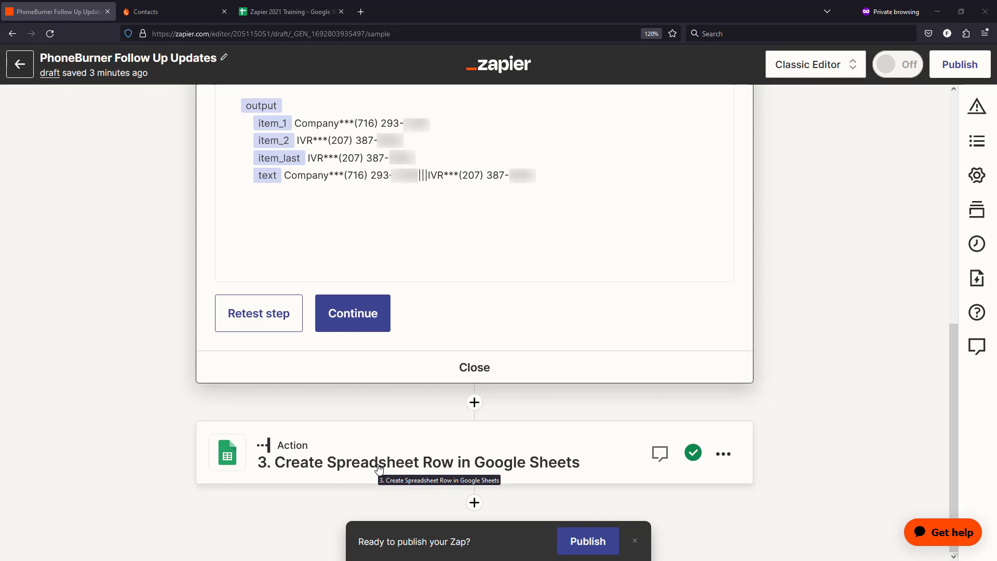
scroll(358, 419, "up", 5)
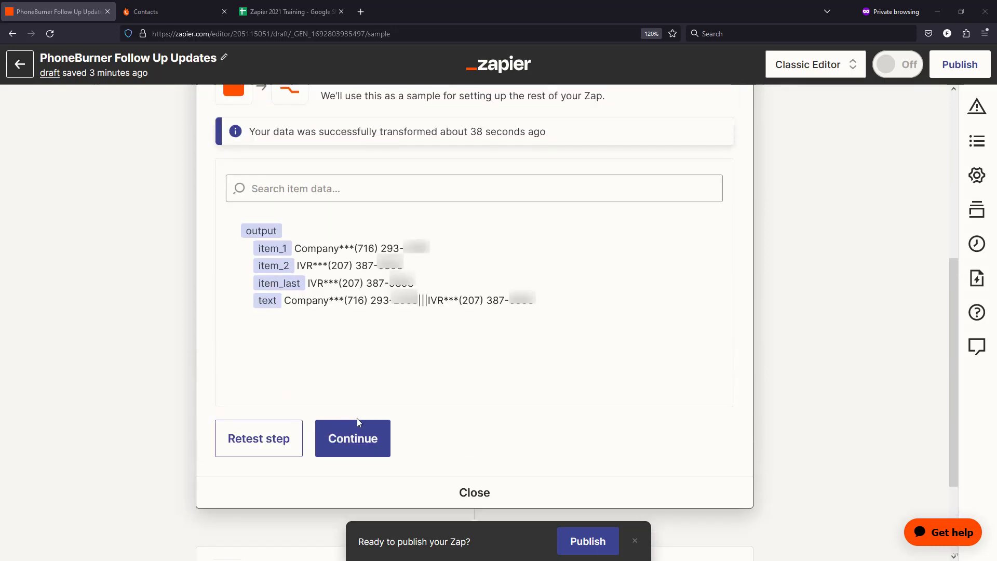
scroll(357, 419, "up", 5)
scroll(353, 419, "down", 8)
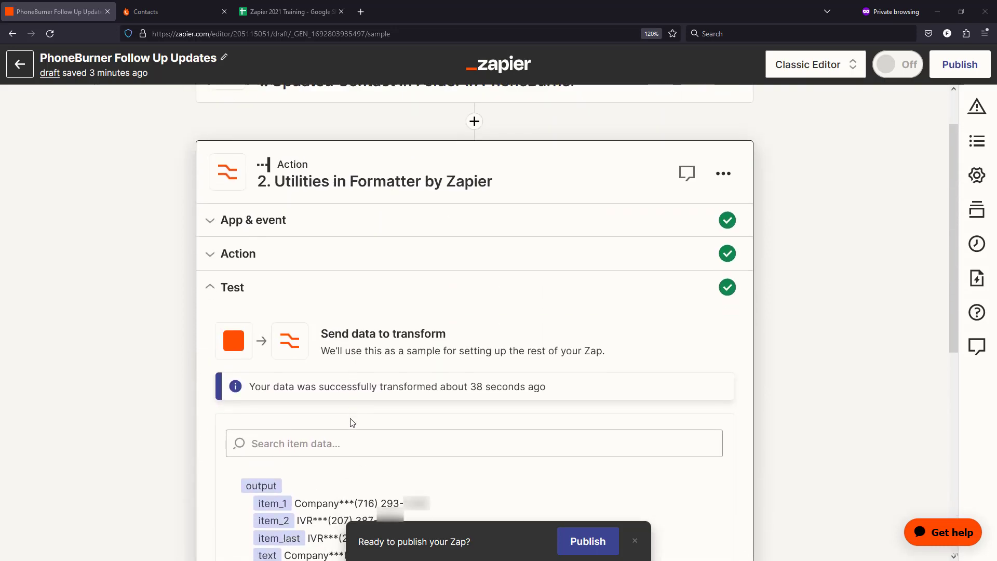
scroll(346, 418, "up", 2)
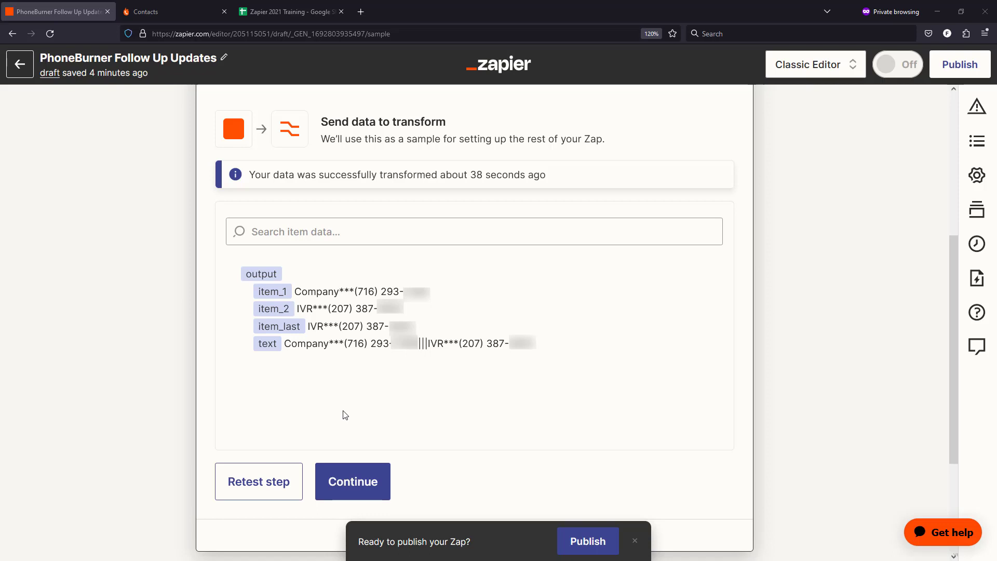
scroll(359, 410, "down", 3)
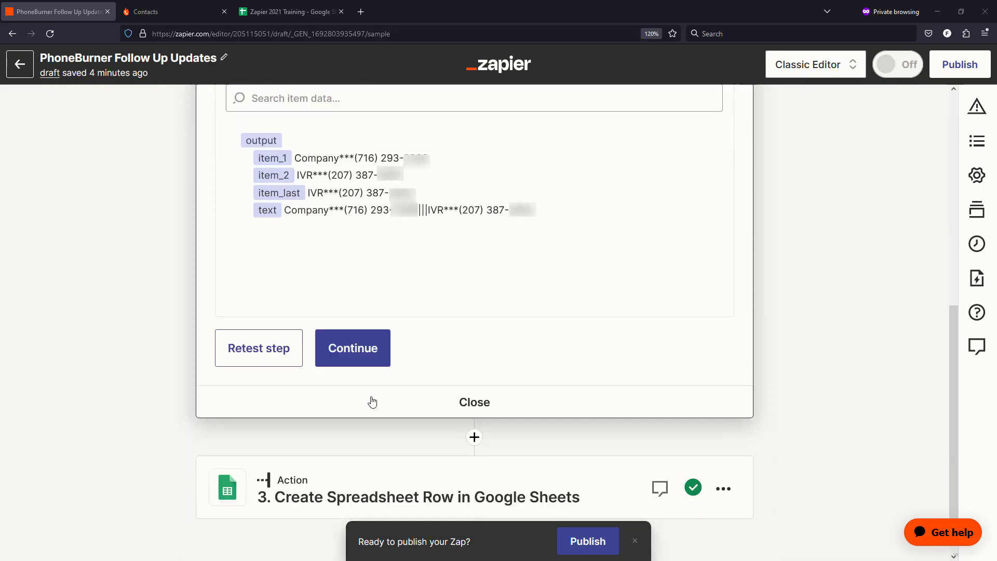
- Insert a Code by Zapier action between the Formatter step and the Google Sheets step
left_click(383, 316)
scroll(382, 316, "up", 5)
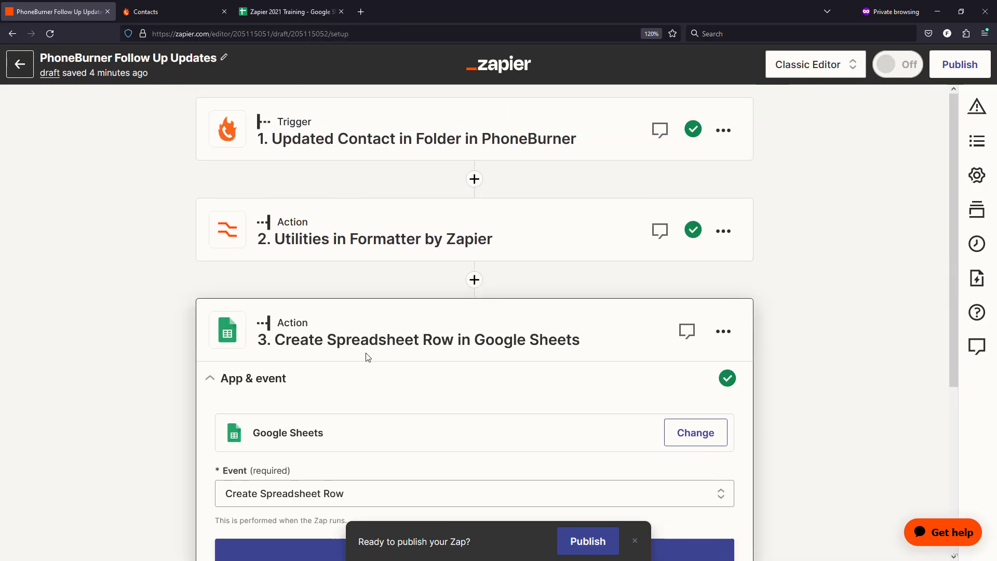
left_click(474, 280)
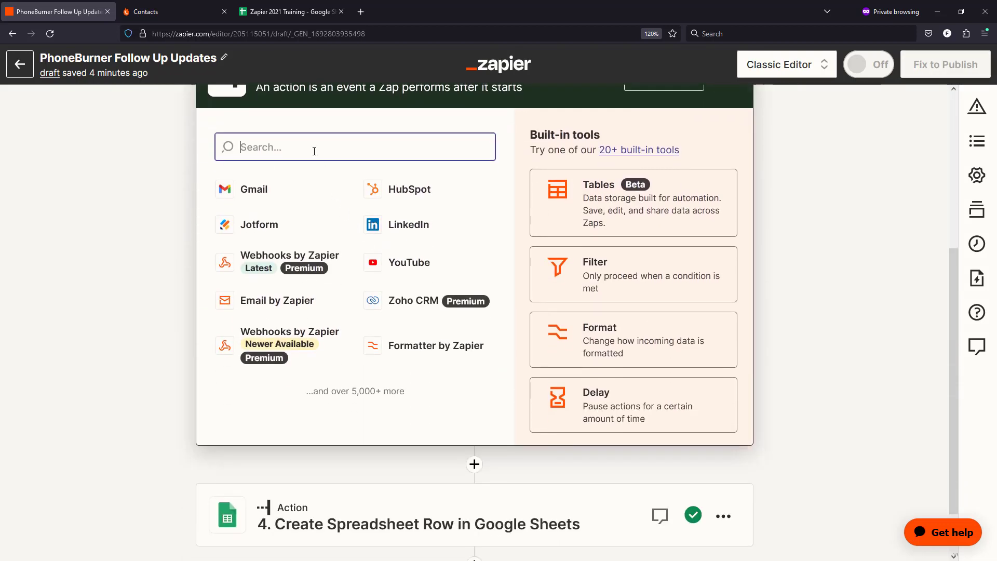
type("code")
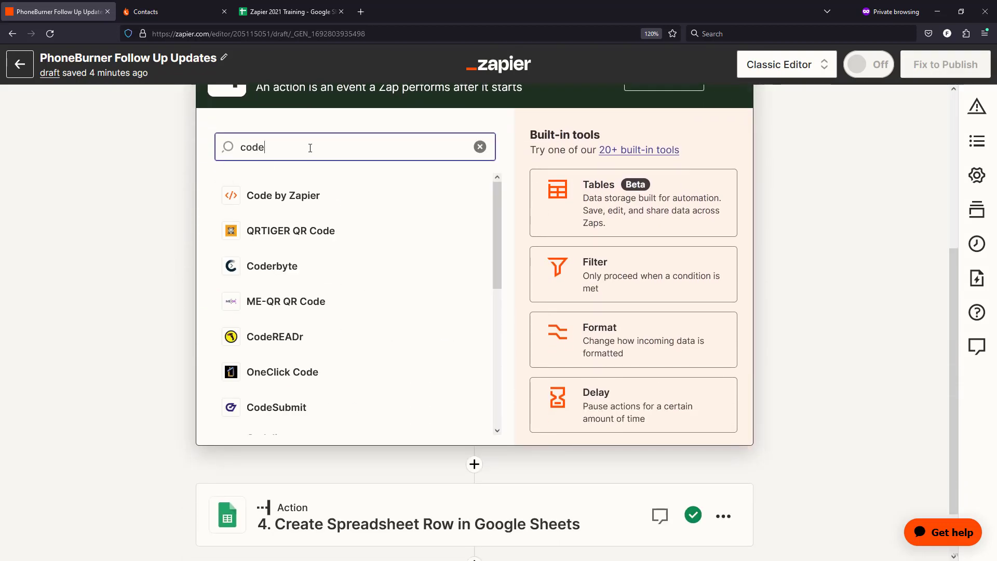
left_click(270, 201)
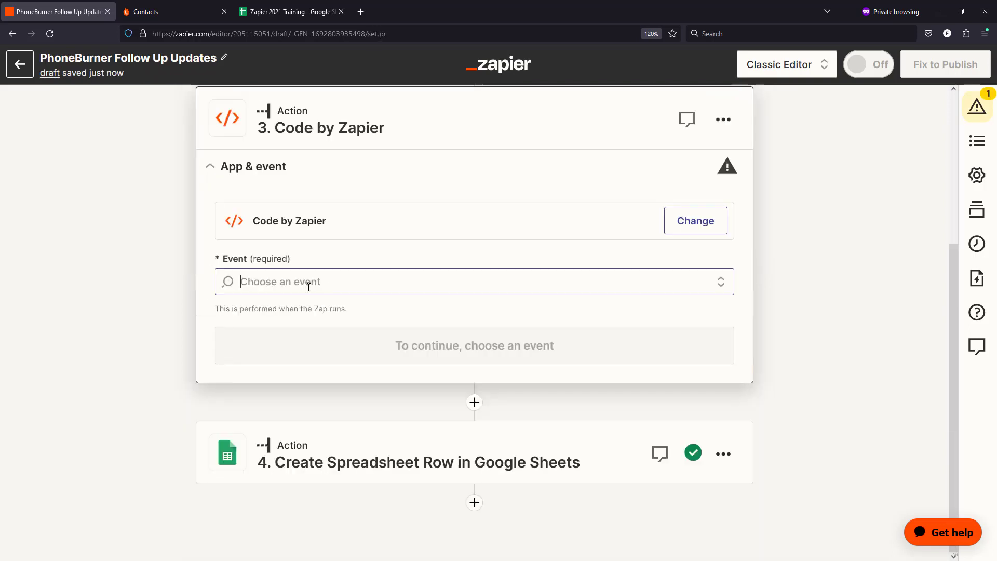
- Set the code action's event to Run Javascript and continue to its action settings
left_click(309, 287)
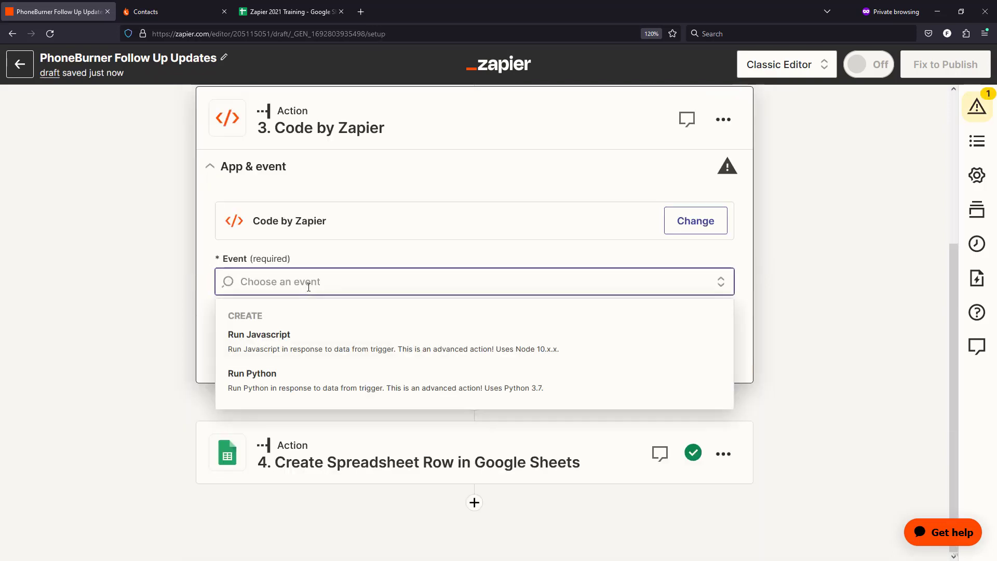
left_click(281, 338)
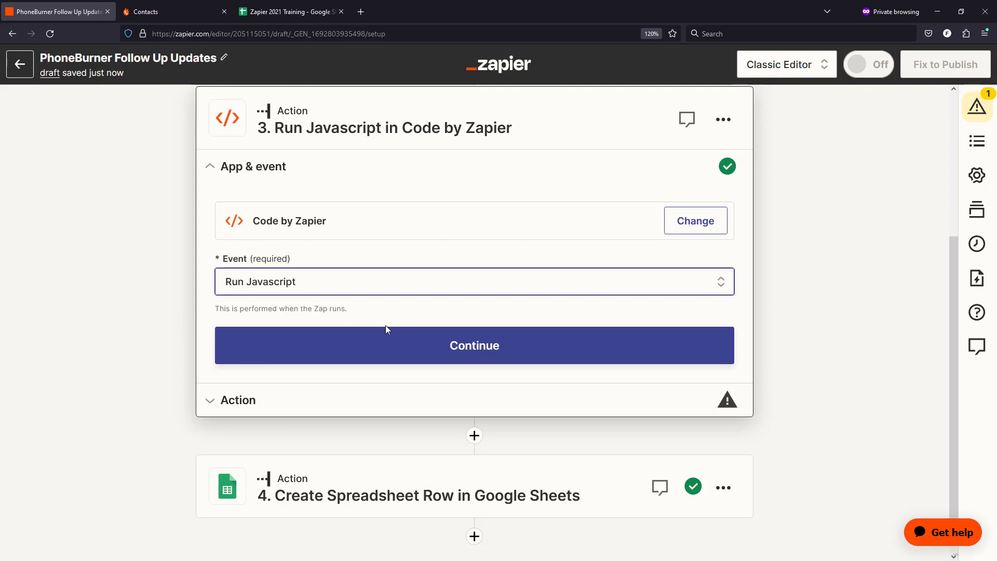
left_click(456, 352)
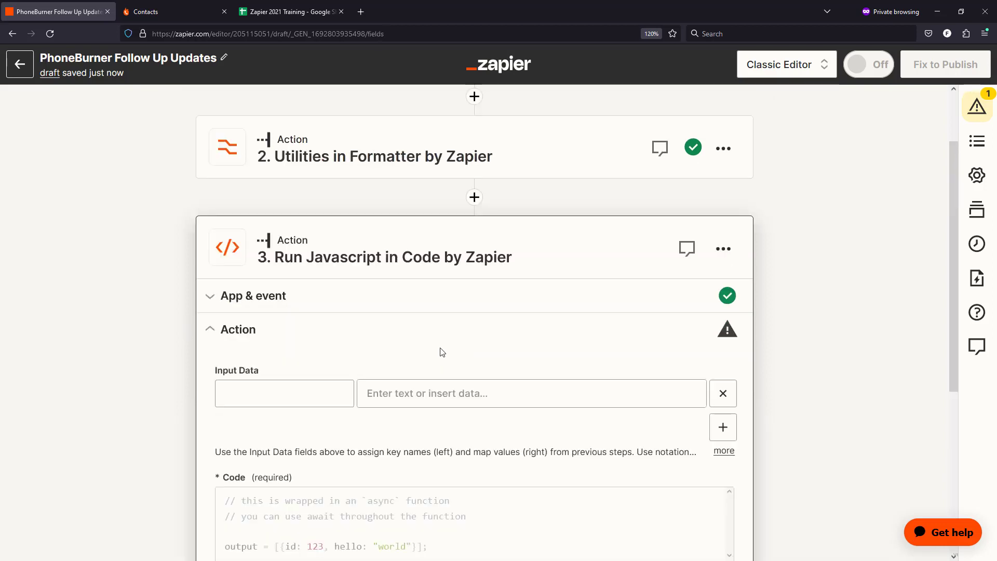
- Add an input data entry named text to the code step, mapped to the Formatter step's Output Text
scroll(296, 325, "down", 2)
scroll(307, 319, "down", 1)
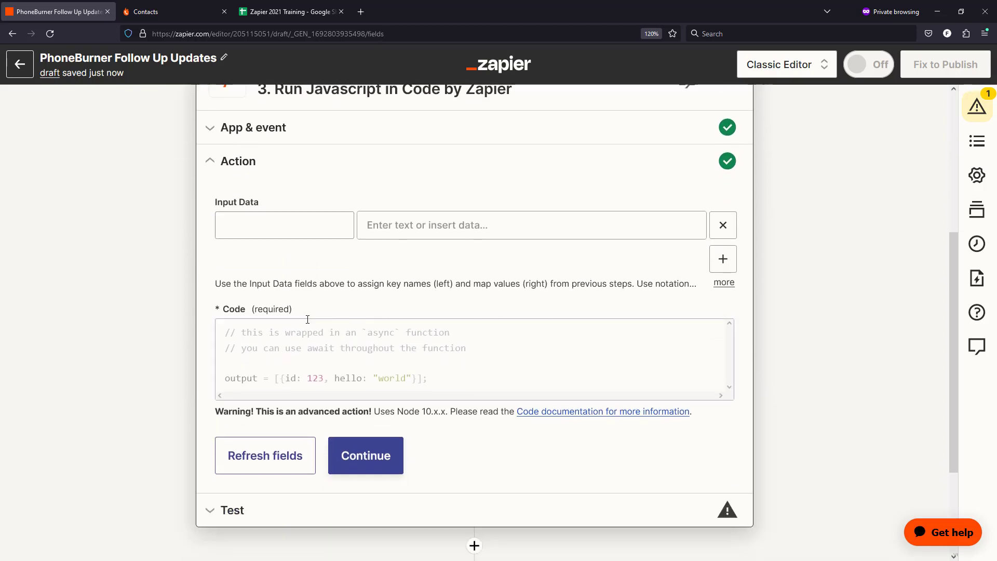
left_click(296, 224)
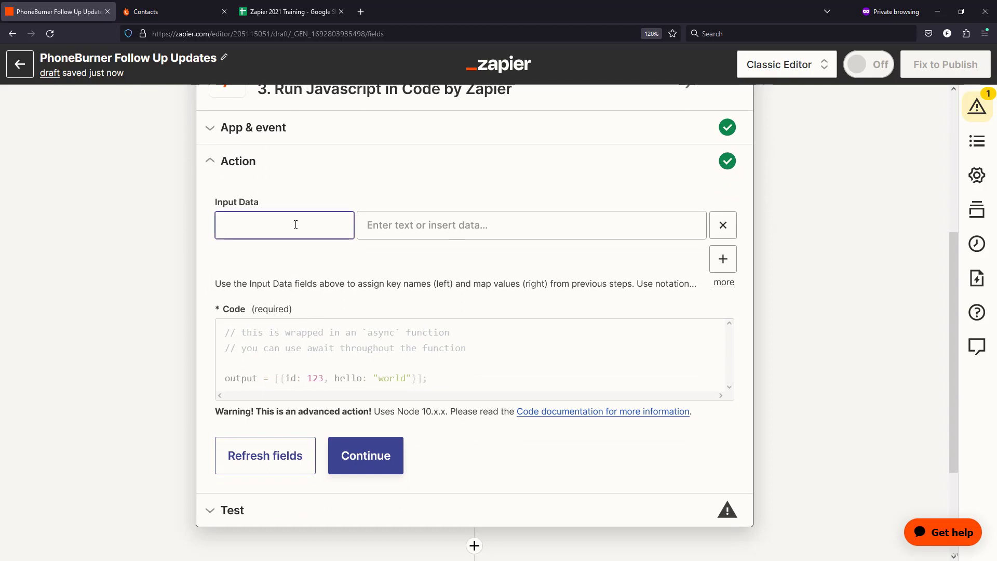
type("text")
left_click(436, 225)
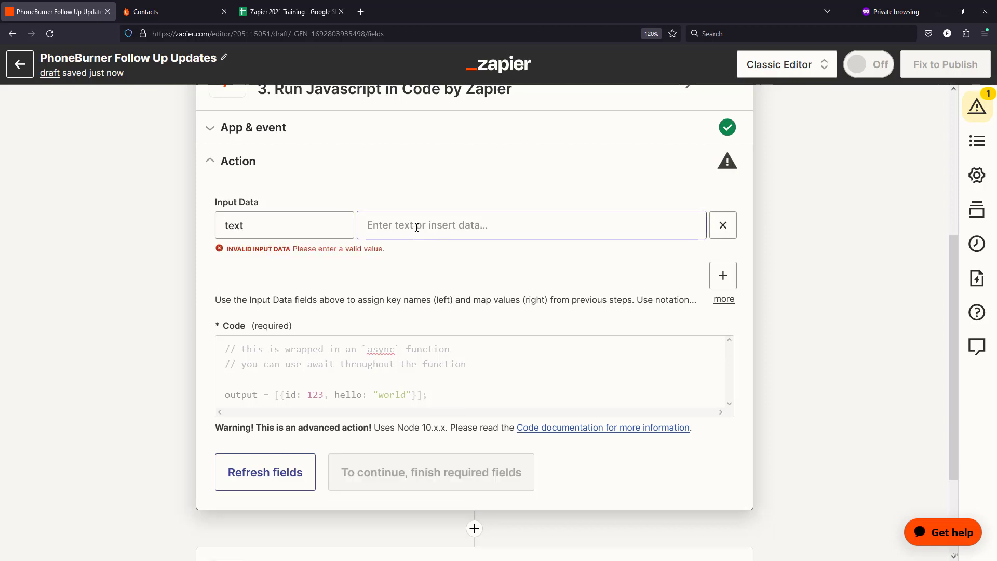
left_click(417, 226)
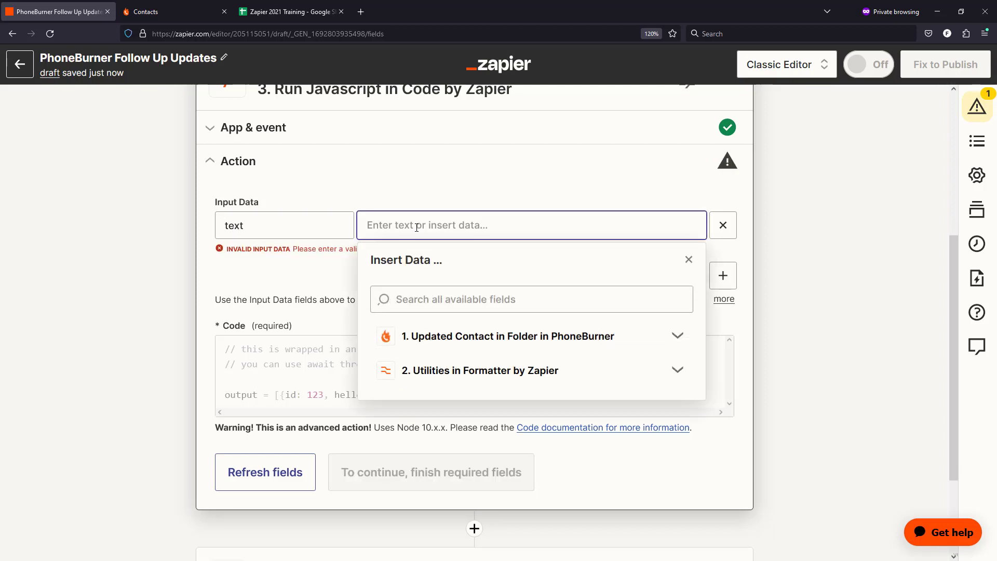
left_click(457, 374)
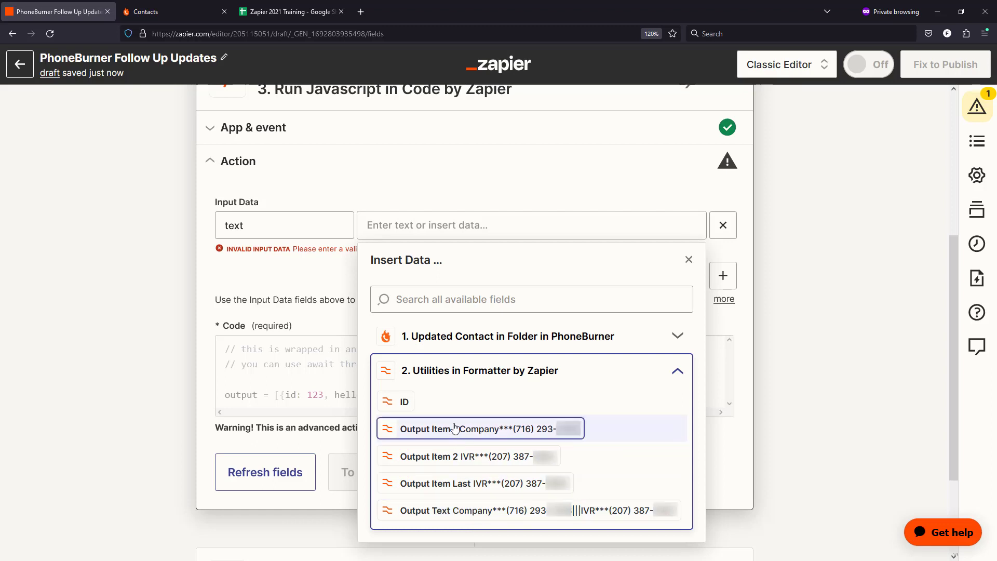
left_click(464, 511)
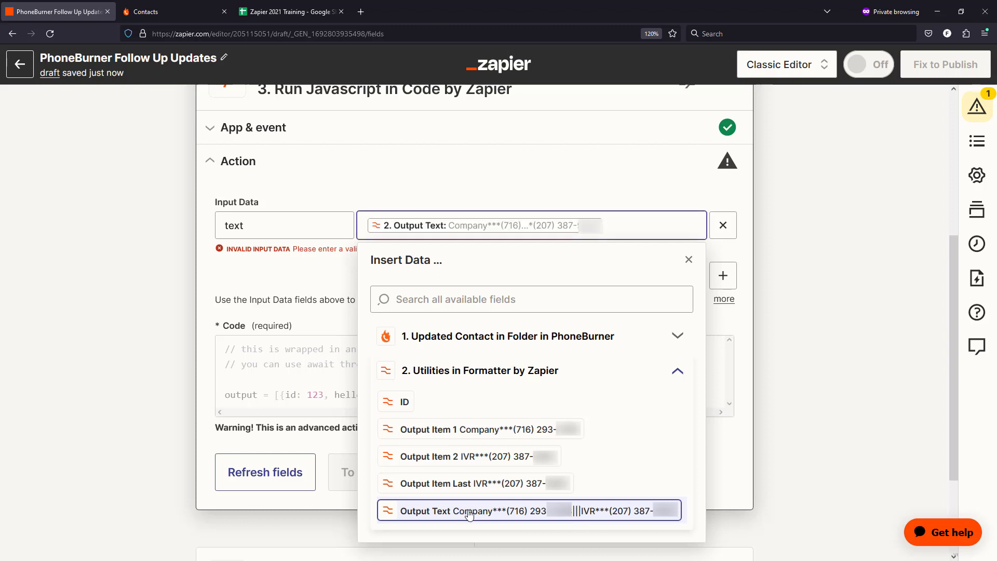
left_click(808, 341)
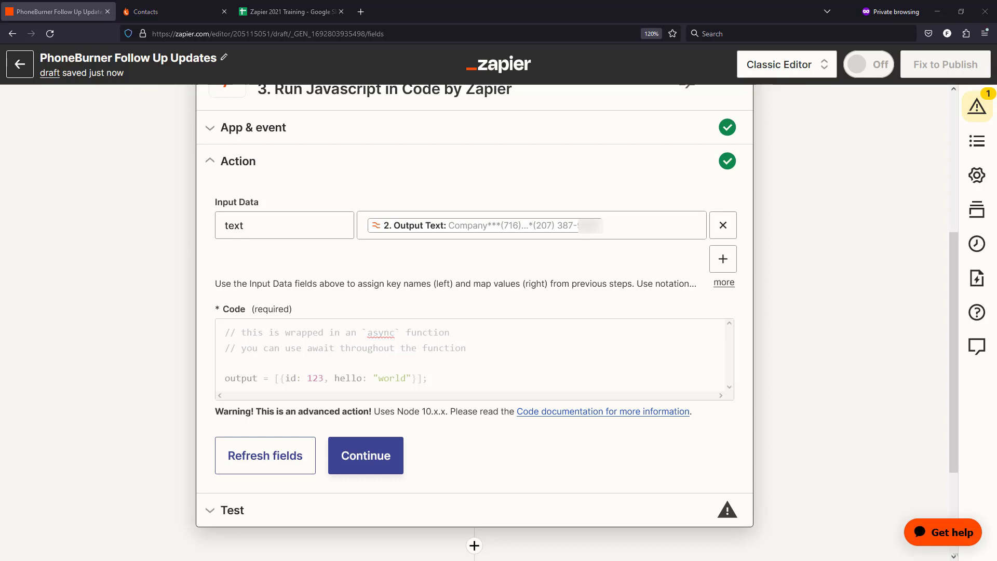
- Replace the sample code with JavaScript that splits inputData.text on '|||', splits each element on '***' into obj[name] = value, and outputs [obj]
left_click(335, 340)
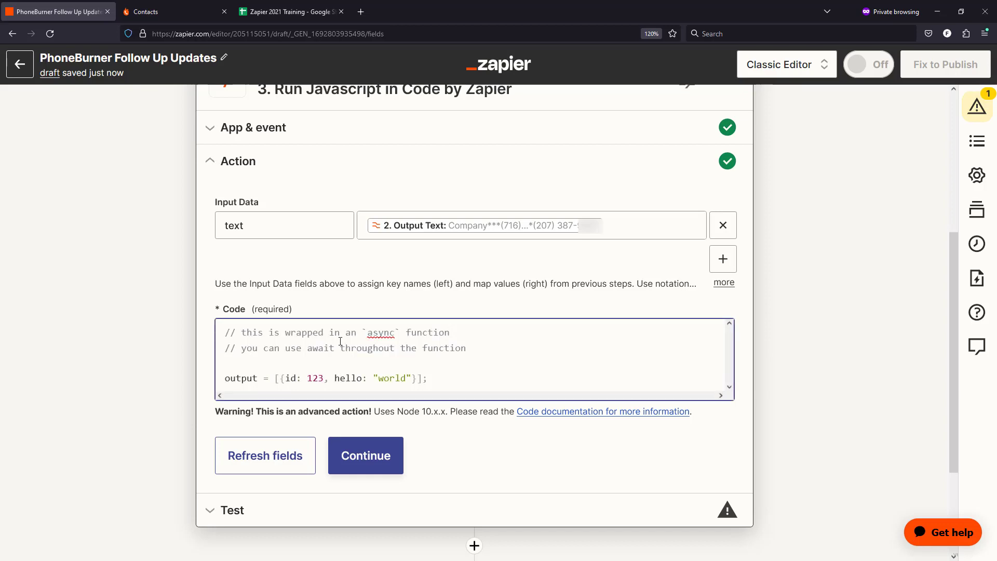
key("ctrl+a")
key("BackSpace")
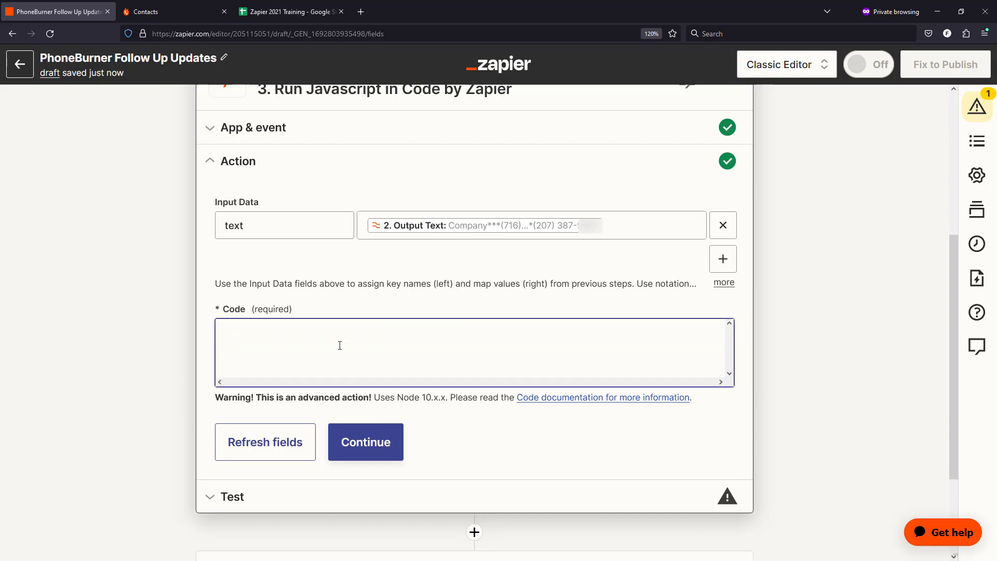
type("const text = inputData.text.split('|||'); let obj = {}; text.forEach((element) => {   const [name, value] = element.split('***');   obj[name] = value; }); output = [obj];")
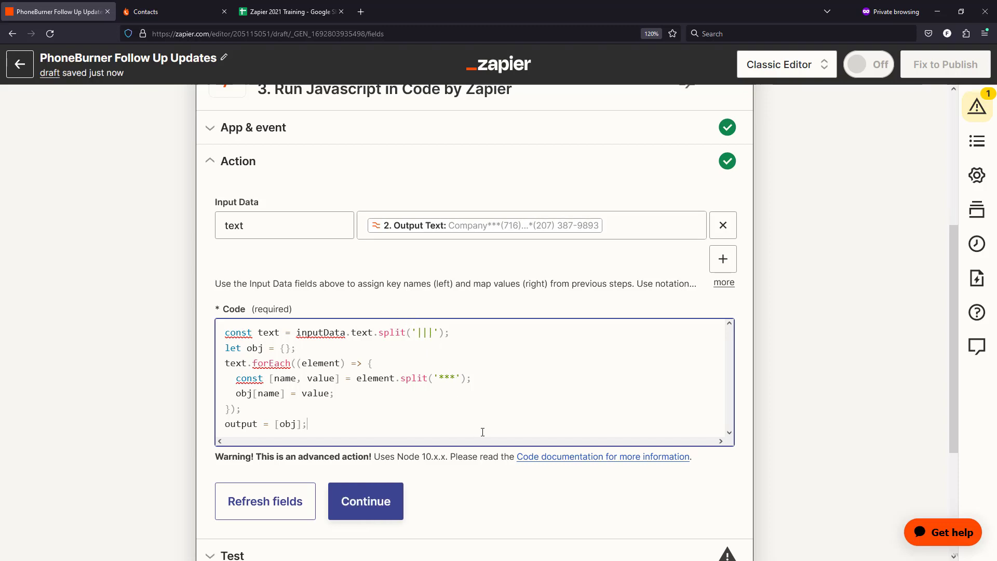
- Test the Run Javascript step and continue to the Google Sheets action
left_click(358, 514)
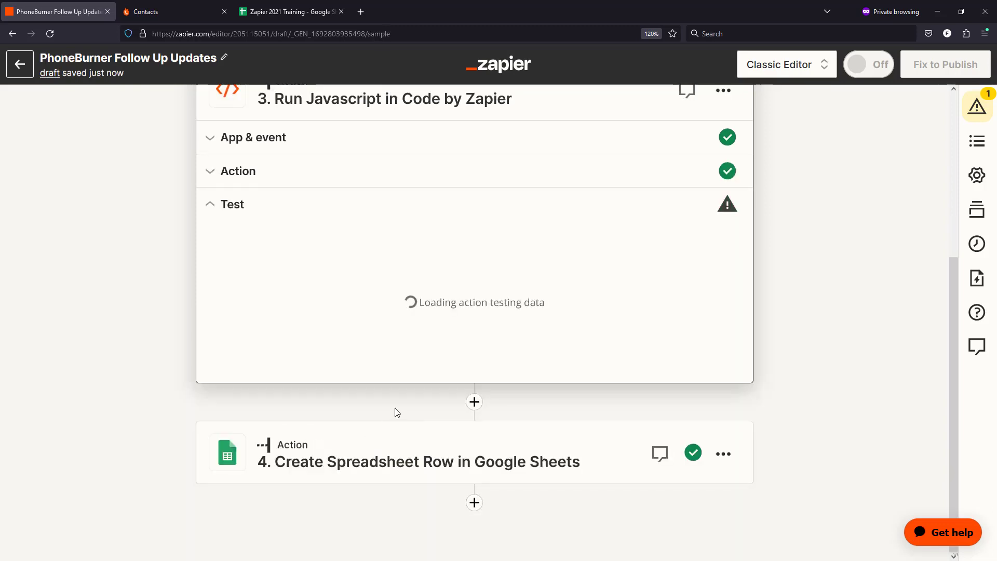
scroll(396, 412, "down", 3)
left_click(335, 403)
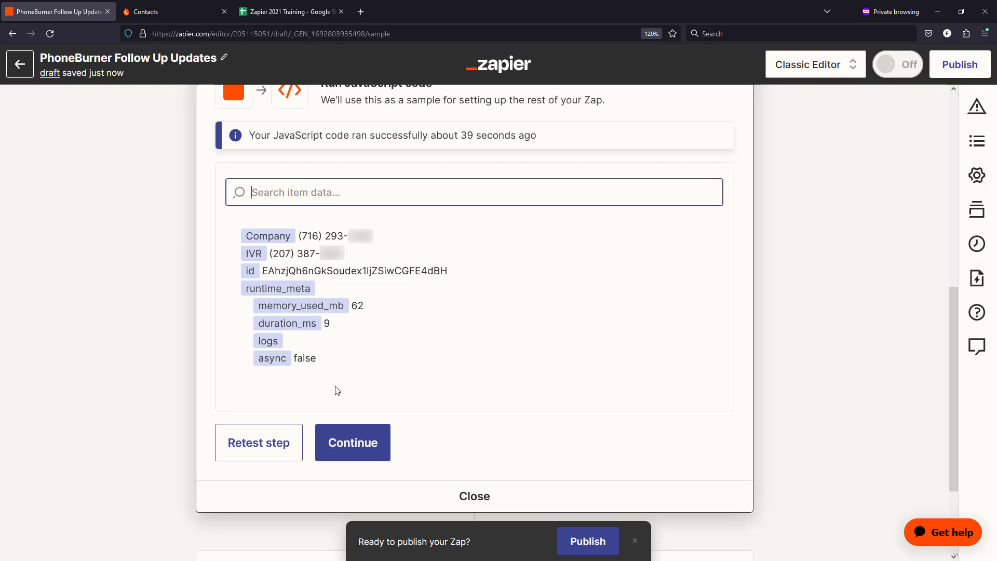
left_click(345, 439)
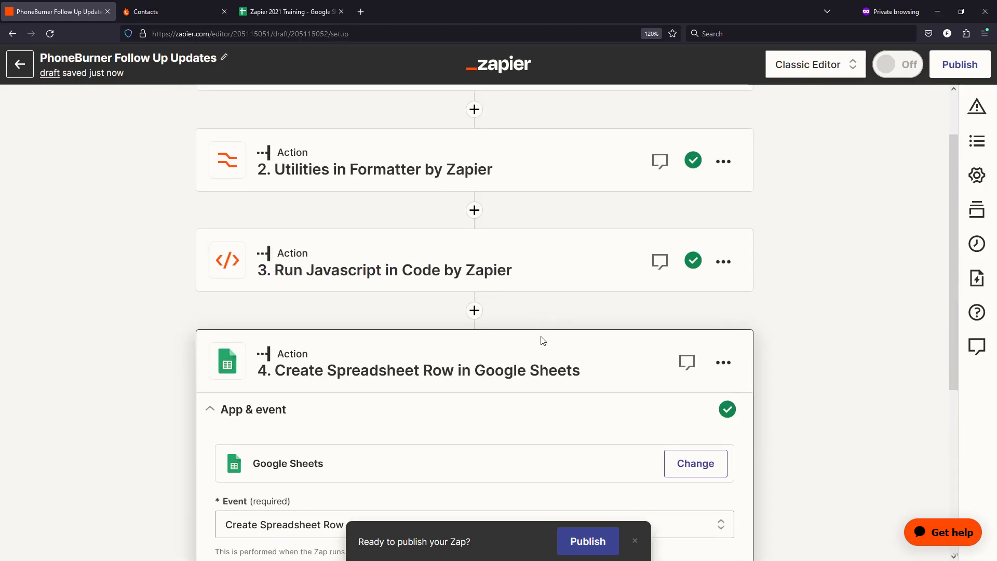
- Reopen the Run Javascript step's test results and copy the Company field name
scroll(548, 328, "down", 3)
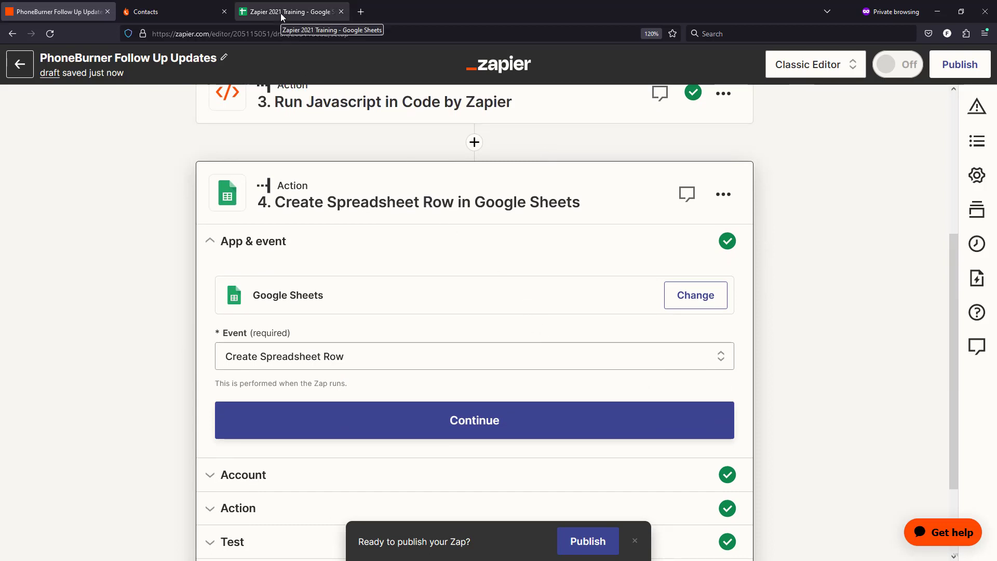
scroll(419, 290, "up", 3)
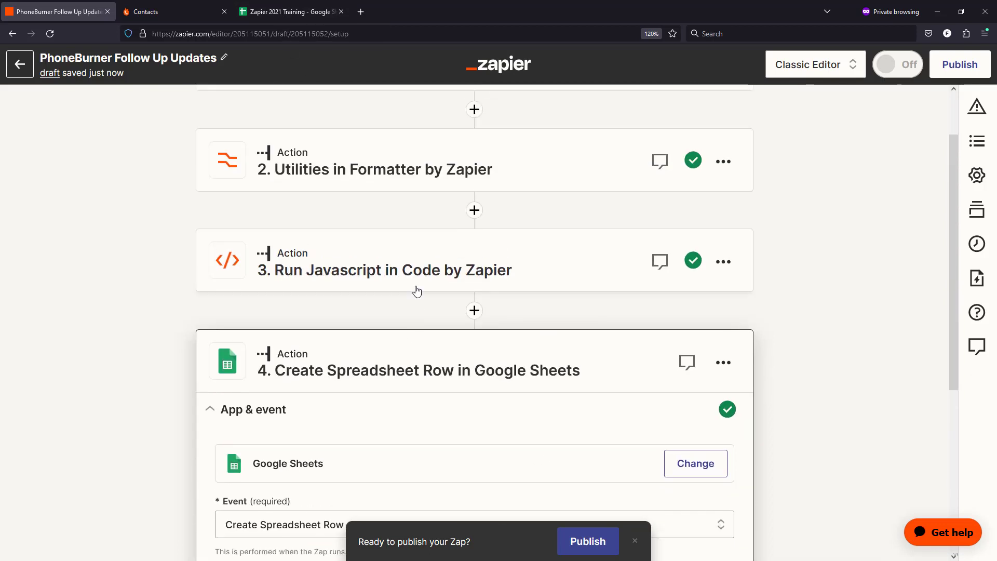
left_click(334, 278)
scroll(456, 379, "down", 5)
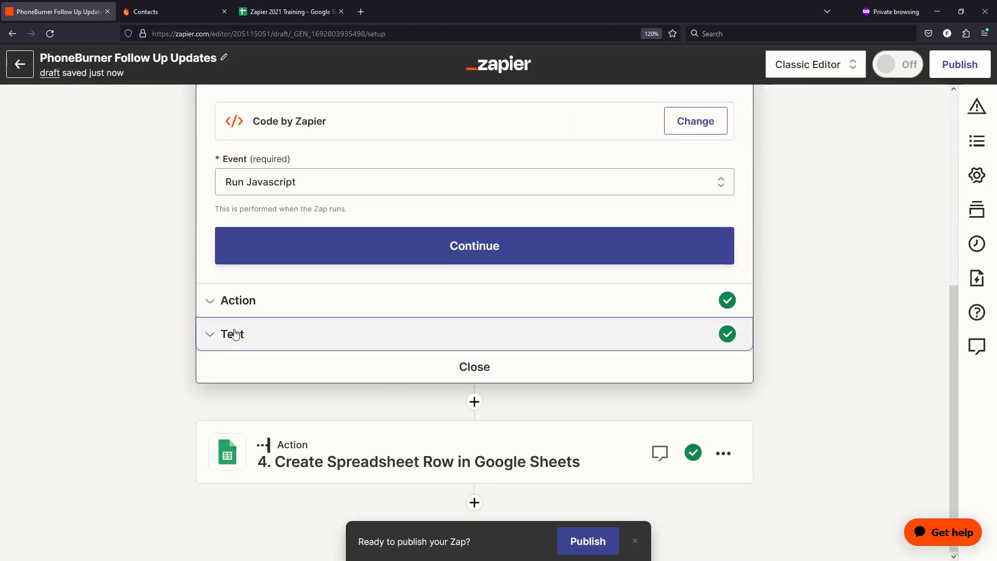
left_click(435, 334)
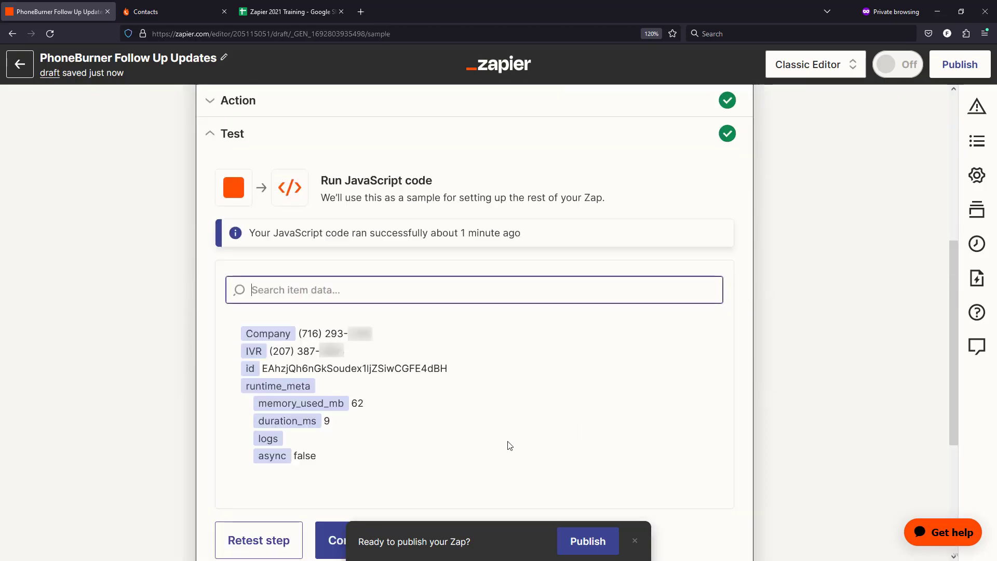
double_click(291, 334)
key("ctrl+c")
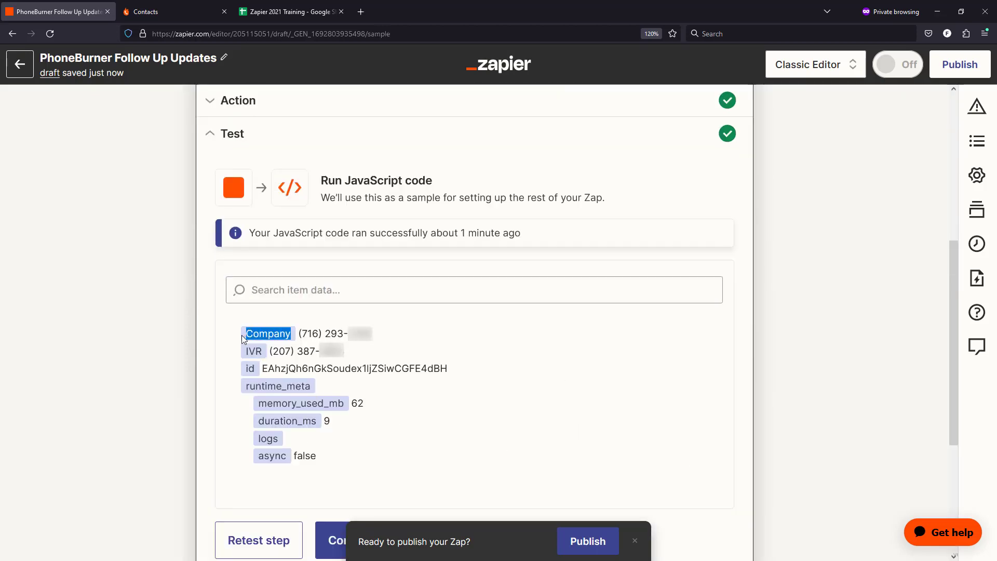
- Switch to the Zapier 2021 Training spreadsheet in Google Sheets and rename header cell B1 as Primary Phone
left_click(292, 12)
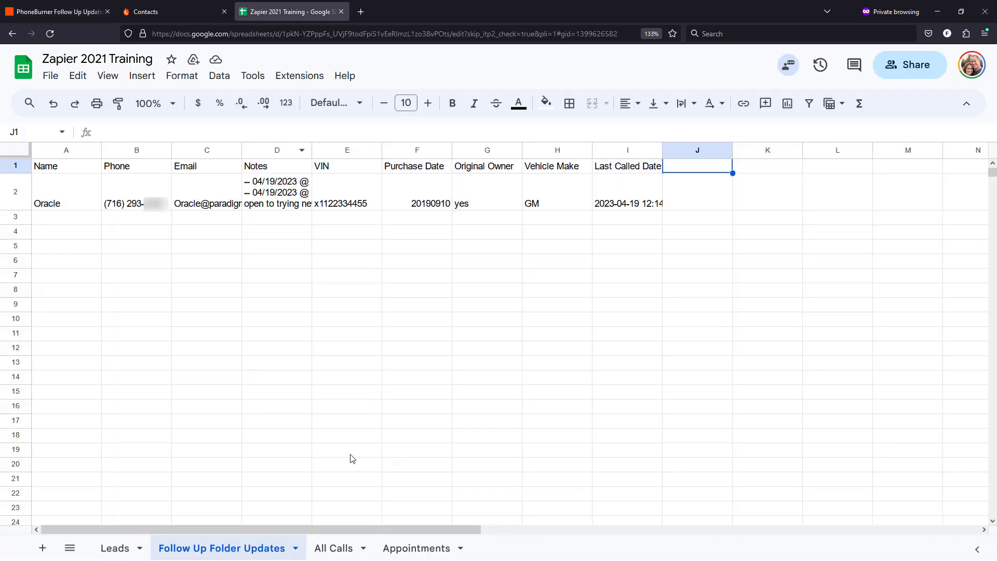
left_click(122, 169)
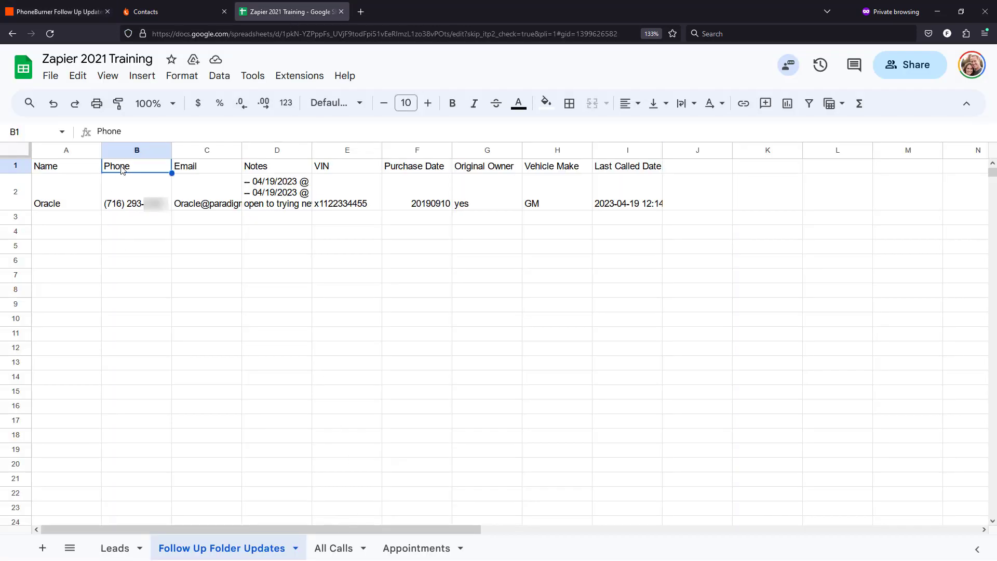
left_click(99, 134)
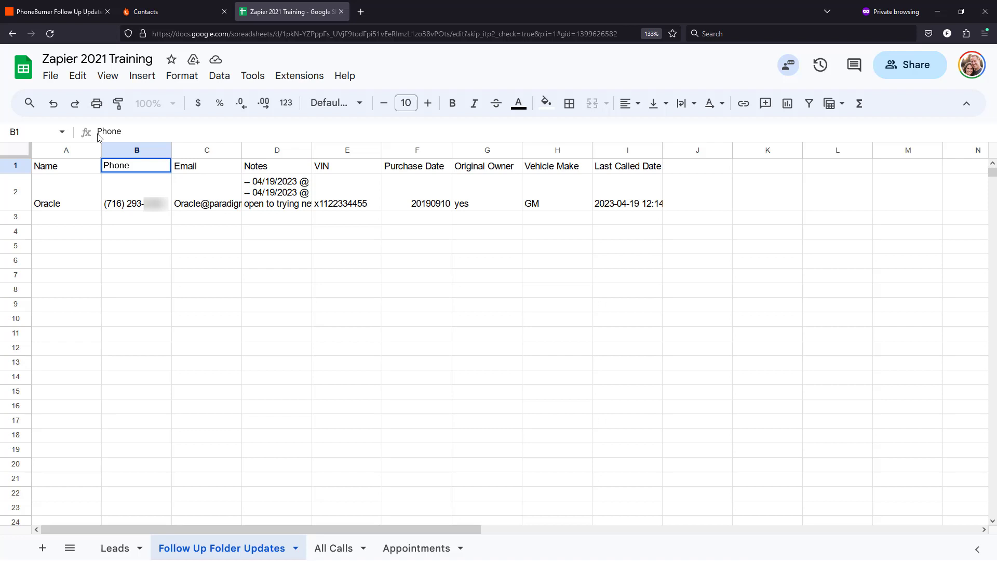
type("Primary")
key("Return")
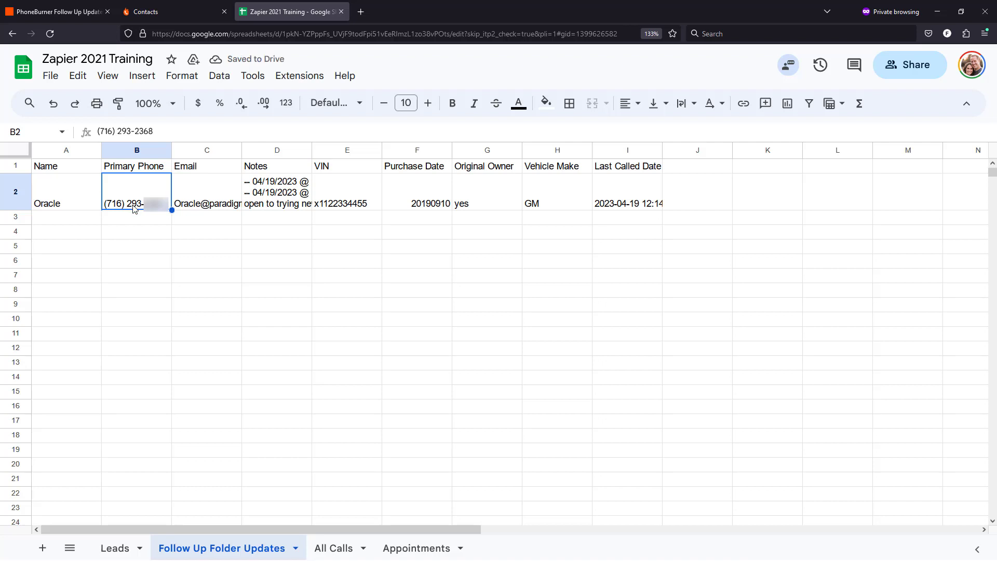
- Add the column headers Company phone in J1 and IVR Phone in K1 of the Follow Up Folder Updates sheet
left_click(696, 171)
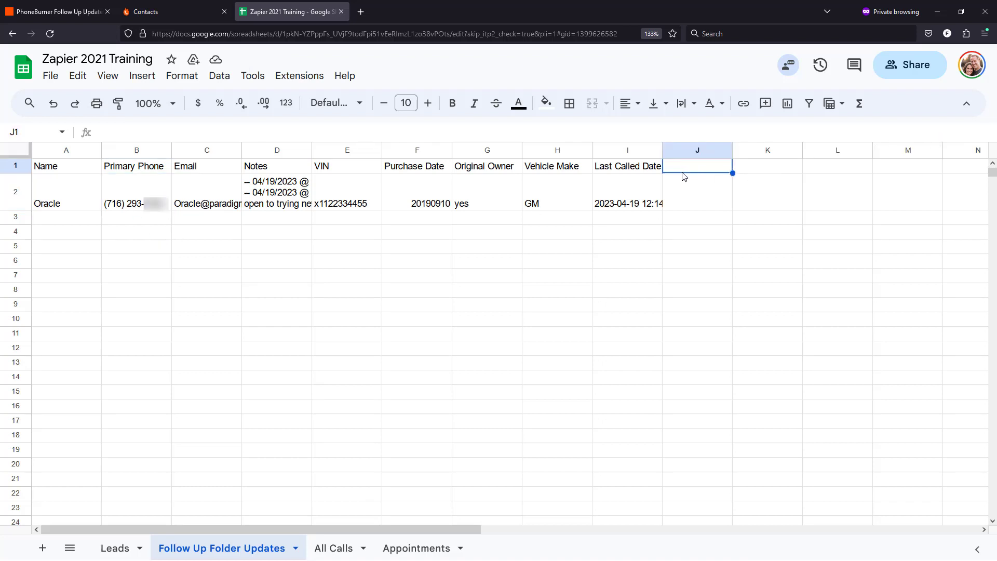
key("ctrl+v")
left_click(167, 133)
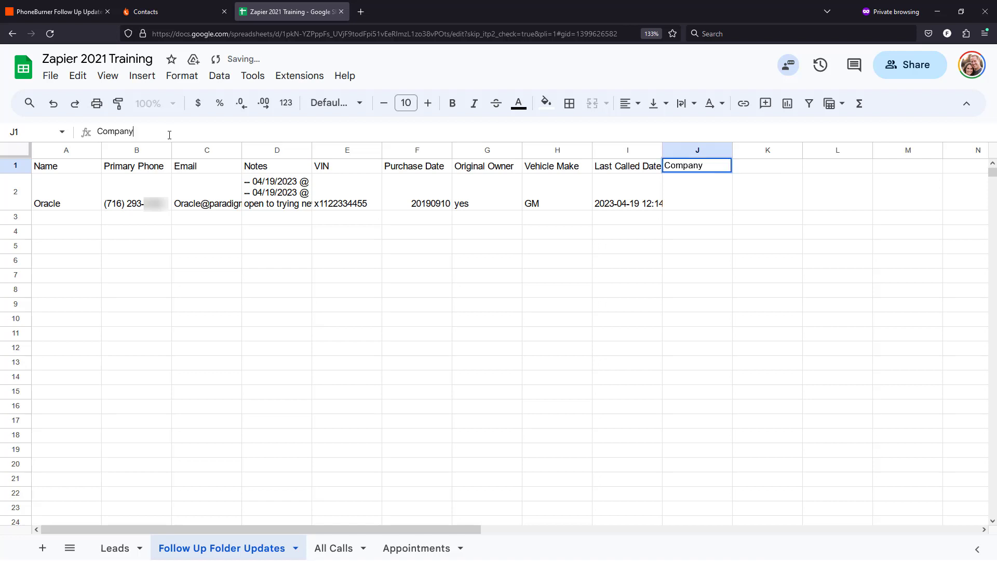
type("phone")
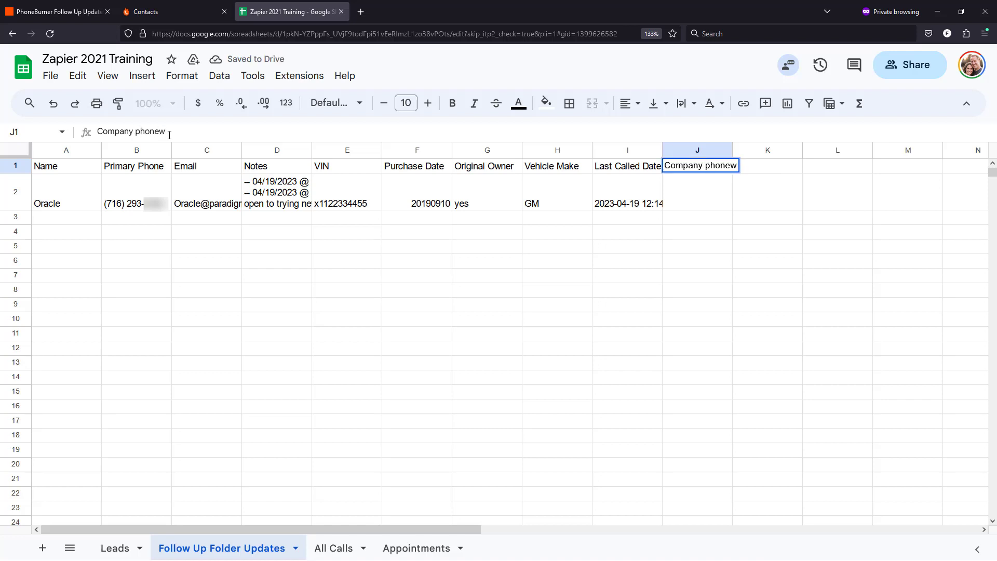
left_click(751, 172)
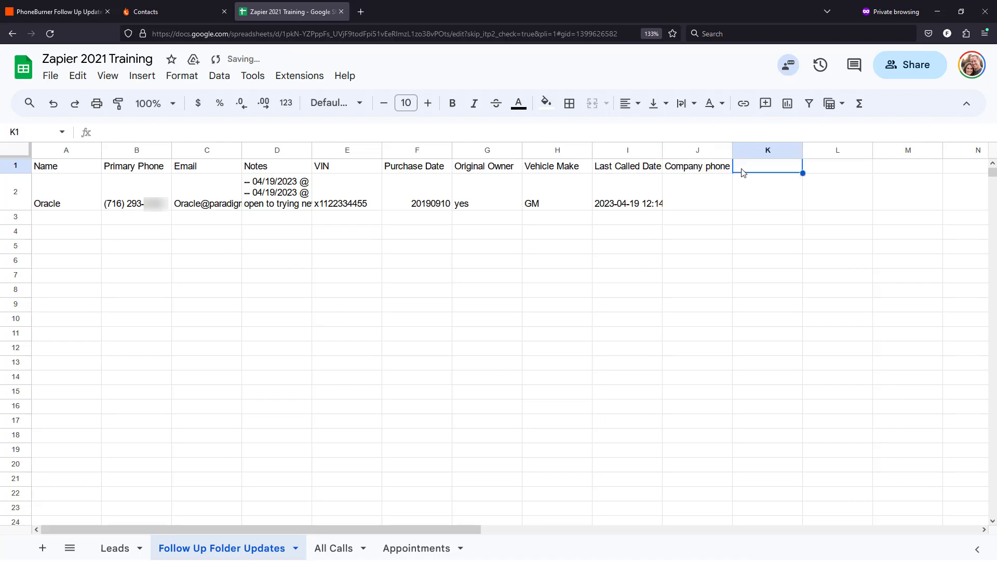
type("IVR ")
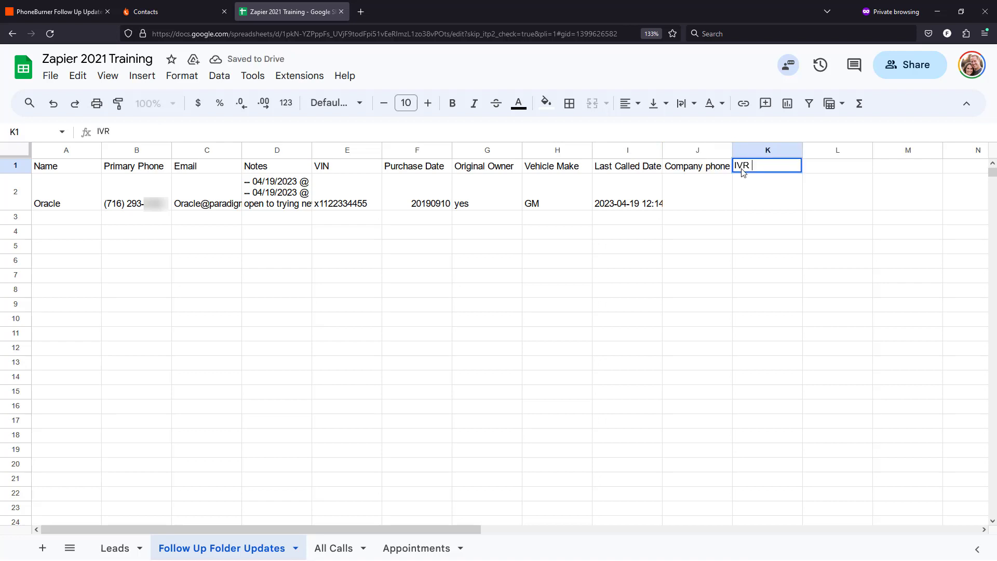
type("Phone")
left_click(746, 204)
- Check the labels of the contact's phone numbers in PhoneBurner and return to the Zapier editor
left_click(148, 12)
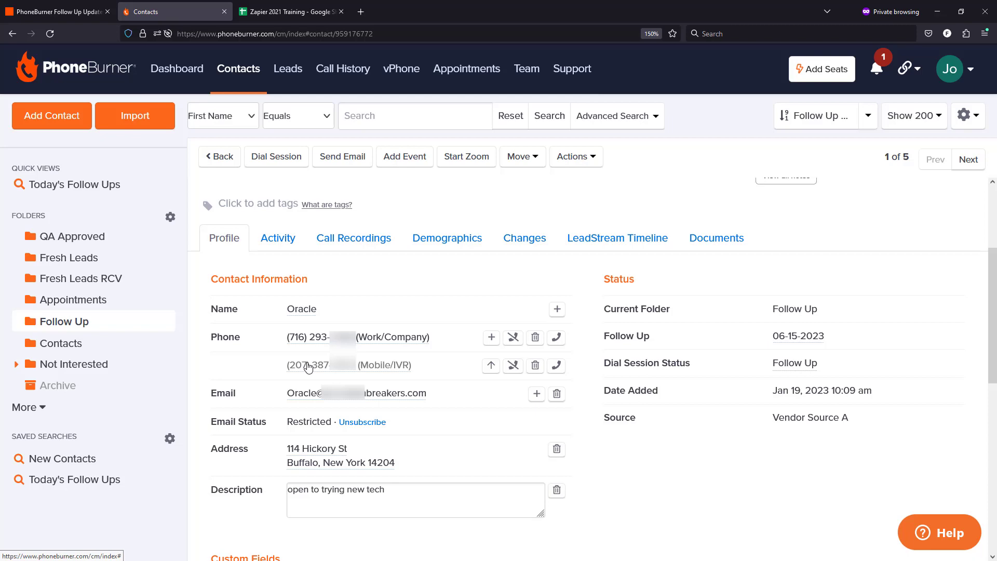
key("ctrl+Tab")
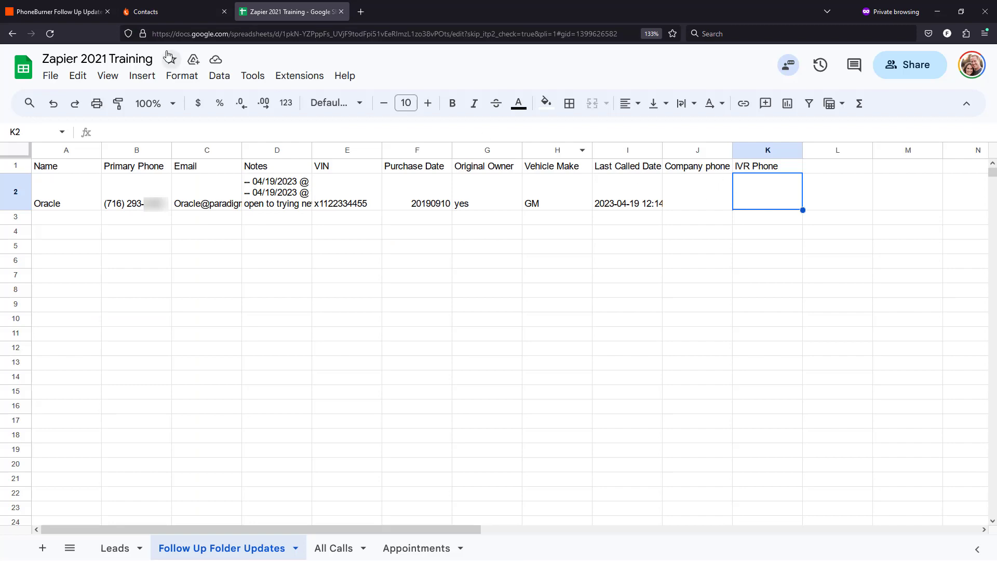
left_click(57, 18)
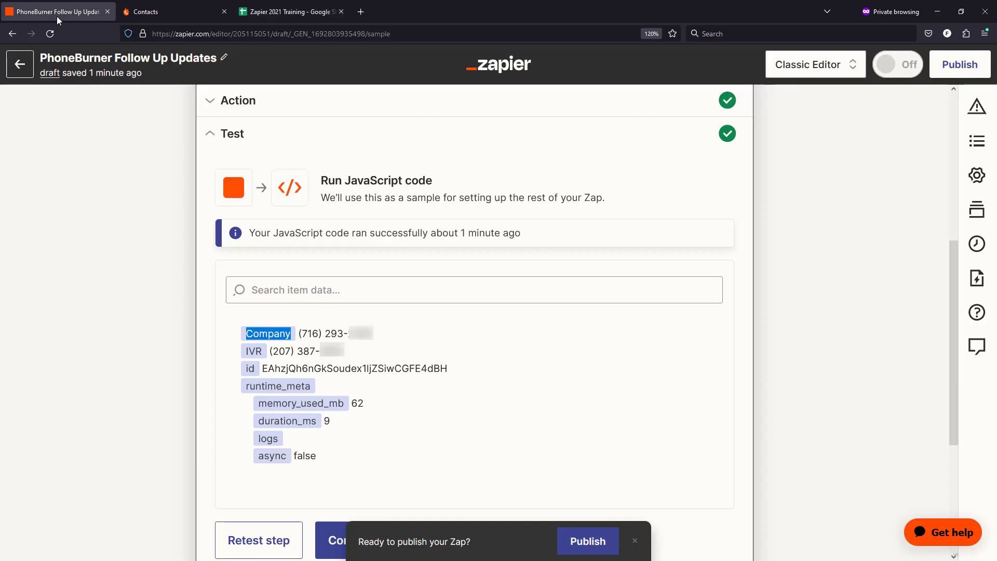
- Continue to the Create Spreadsheet Row action in Google Sheets and refresh its fields to load the new columns
scroll(618, 356, "down", 4)
left_click(369, 314)
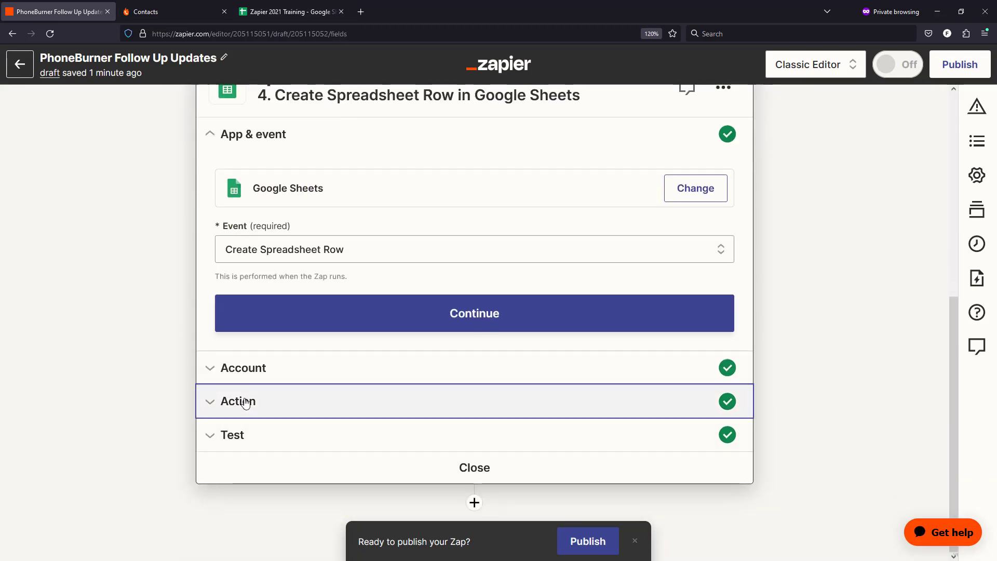
left_click(245, 403)
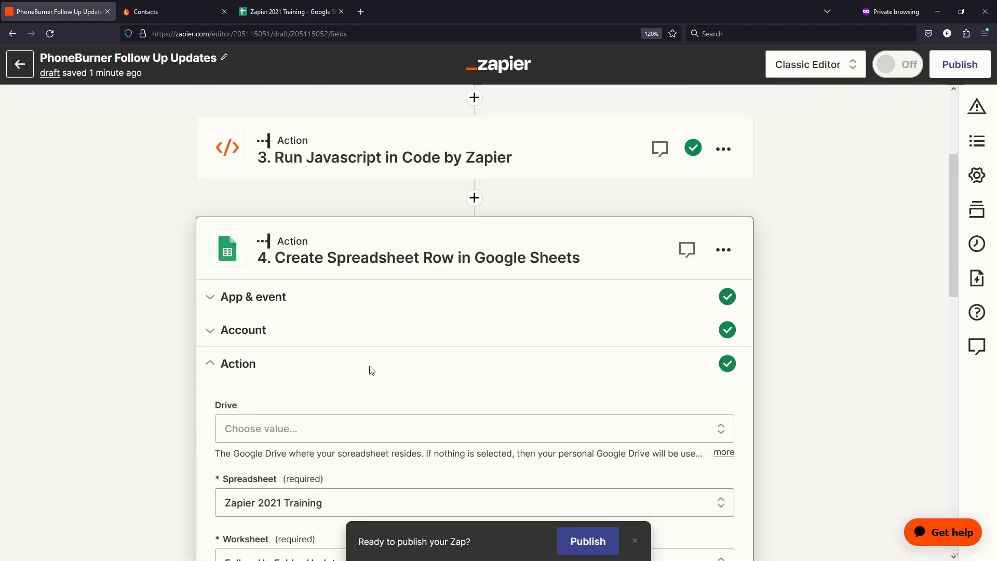
scroll(372, 370, "down", 12)
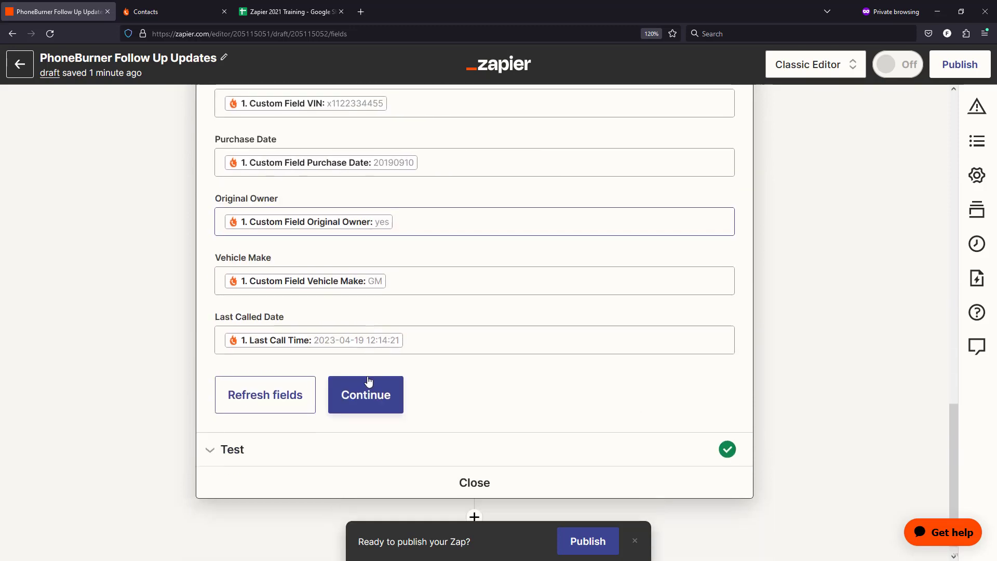
left_click(265, 391)
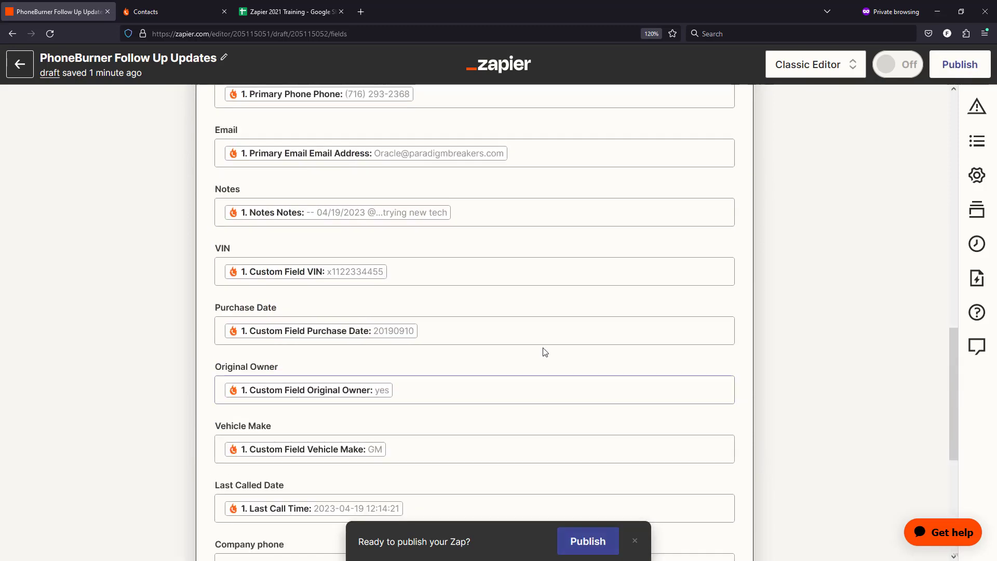
- Map the Company phone field to the Company value from the Run Javascript step
scroll(543, 348, "up", 3)
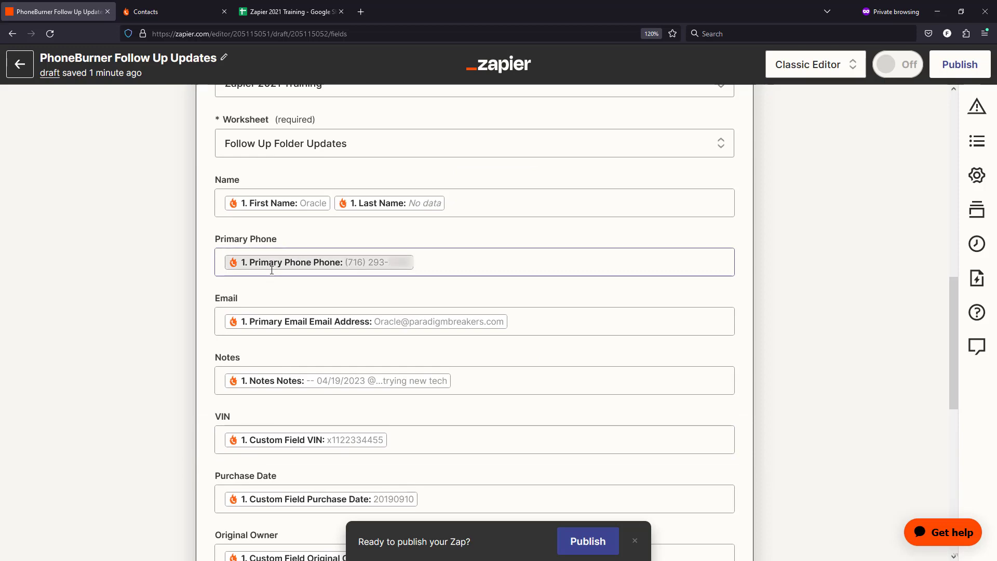
scroll(288, 271, "down", 1)
scroll(289, 273, "down", 6)
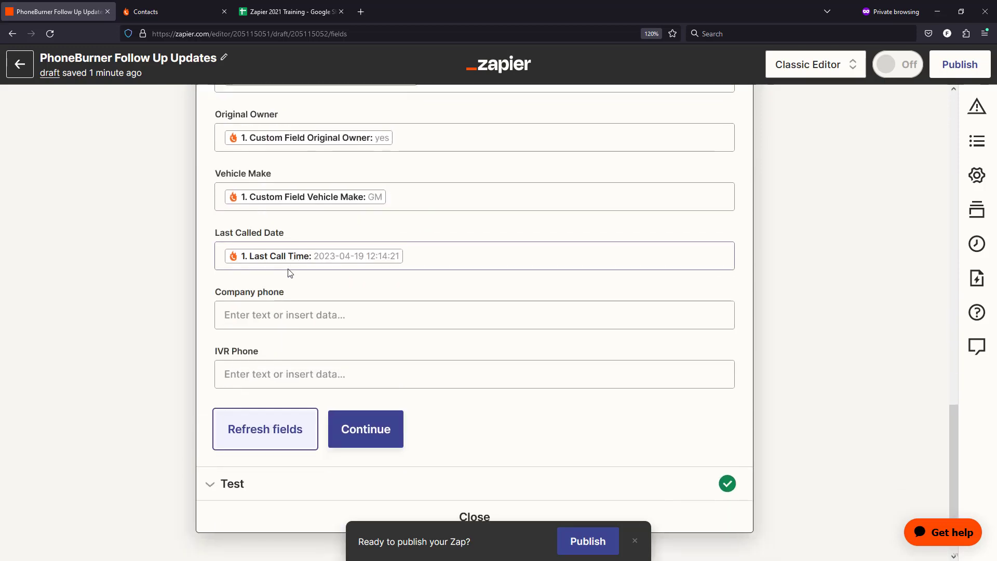
left_click(272, 318)
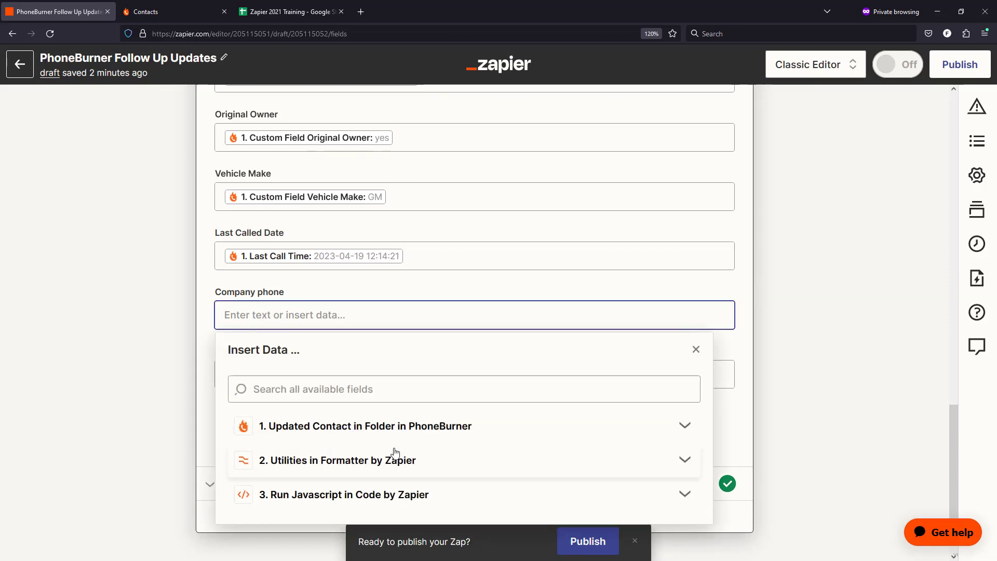
left_click(376, 498)
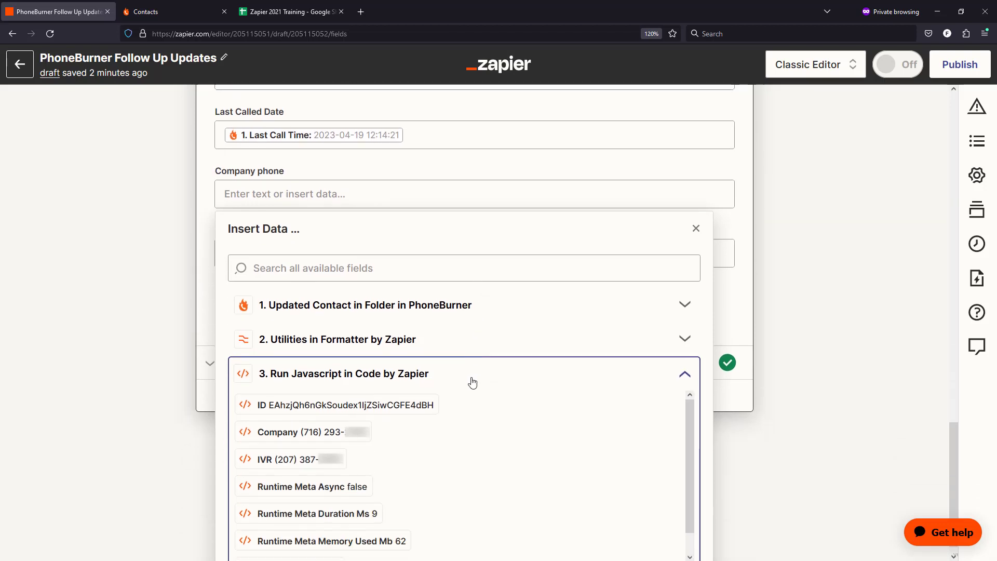
left_click(359, 415)
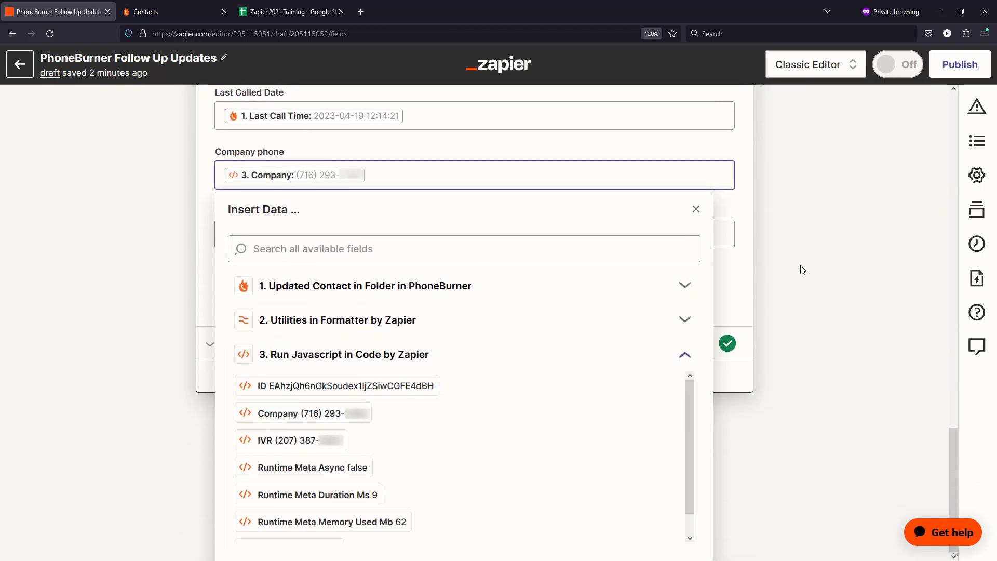
left_click(801, 268)
- Map the IVR Phone field to the IVR value from the Run Javascript step
left_click(414, 349)
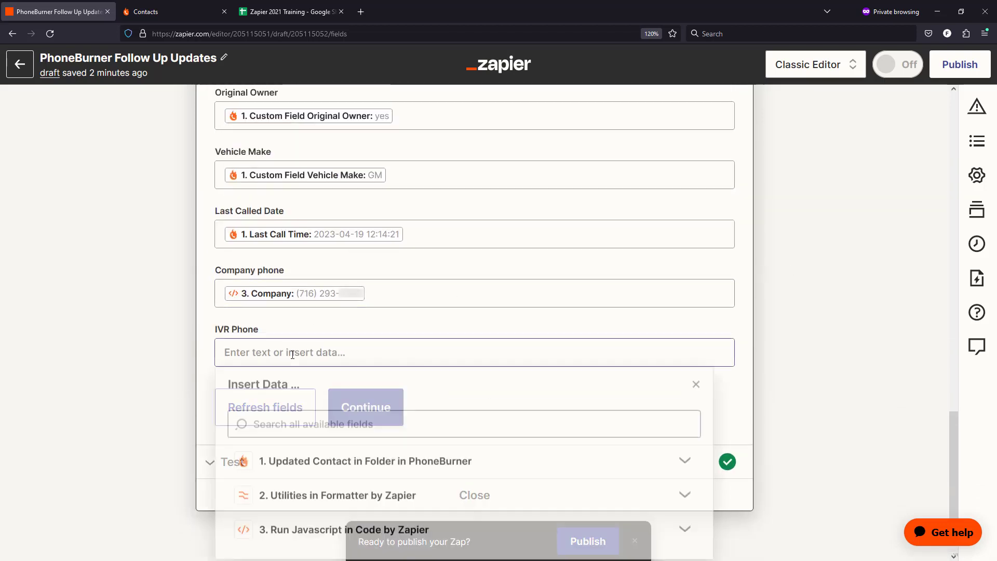
left_click(408, 505)
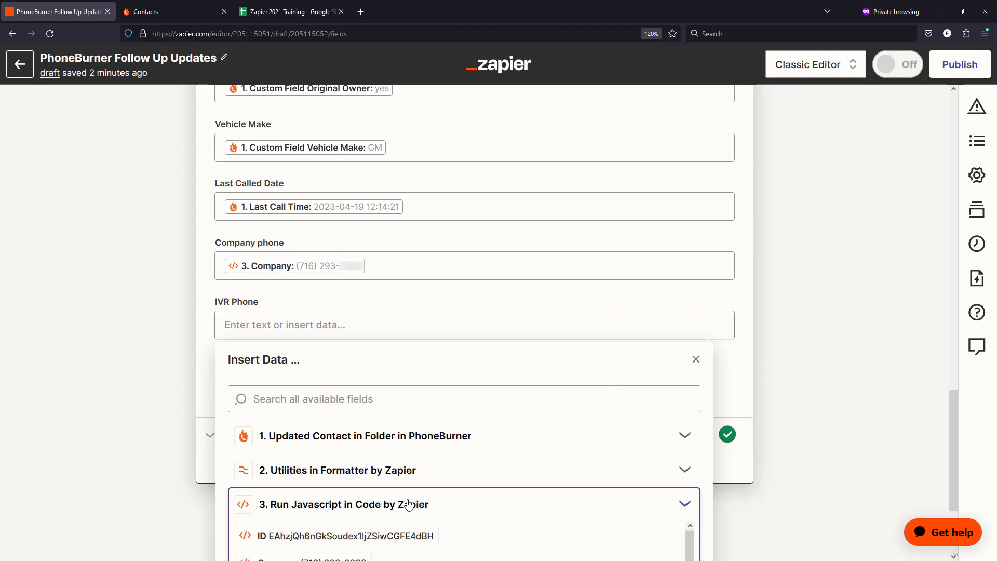
scroll(405, 474, "down", 5)
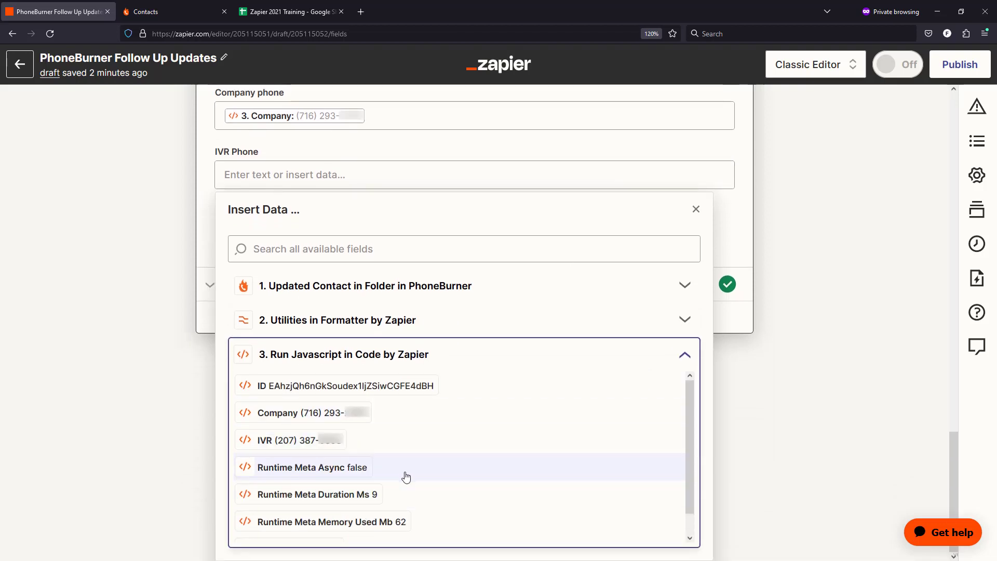
left_click(296, 441)
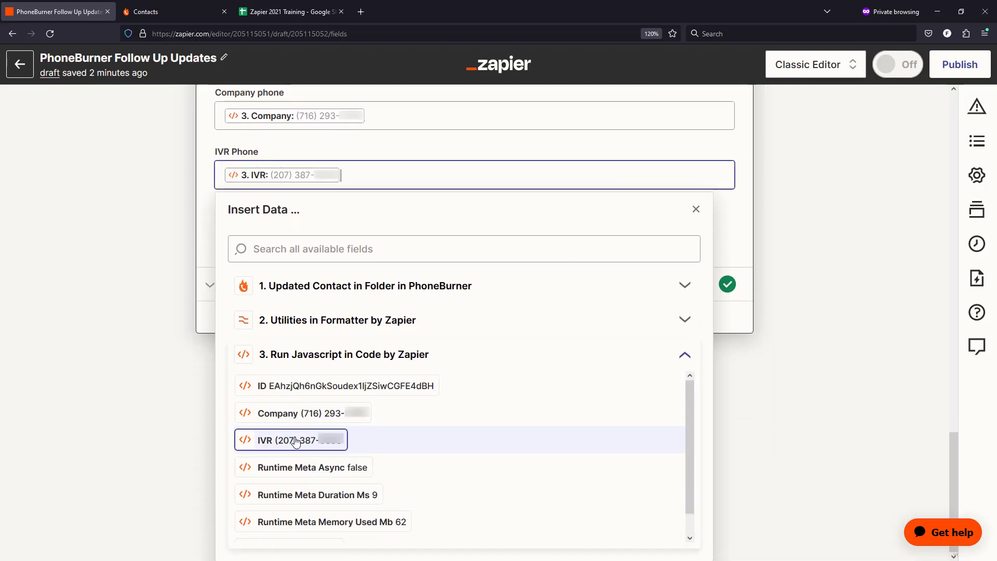
left_click(809, 295)
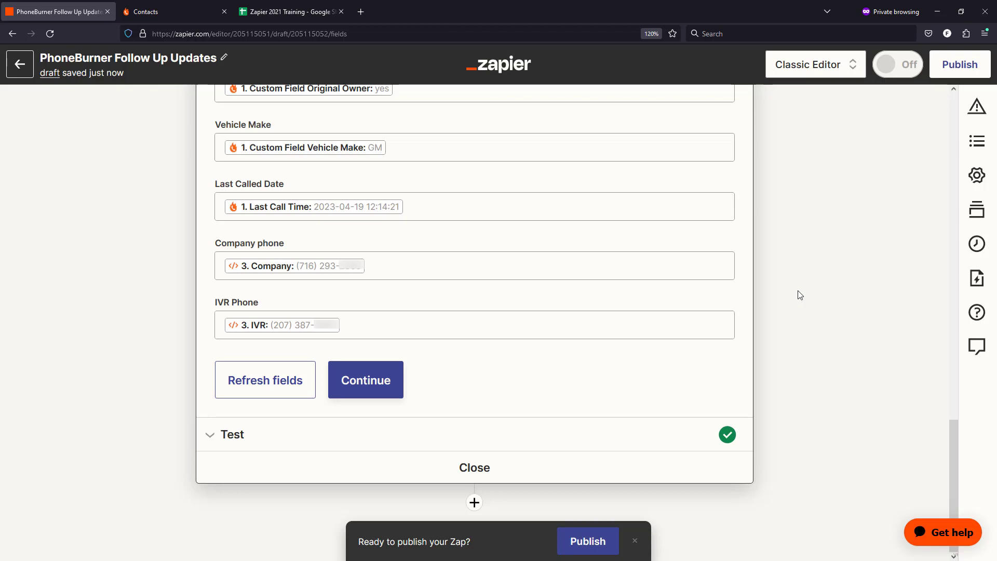
- Switch to PhoneBurner and examine the phone number labels of the next contact in the Follow Up folder
left_click(198, 15)
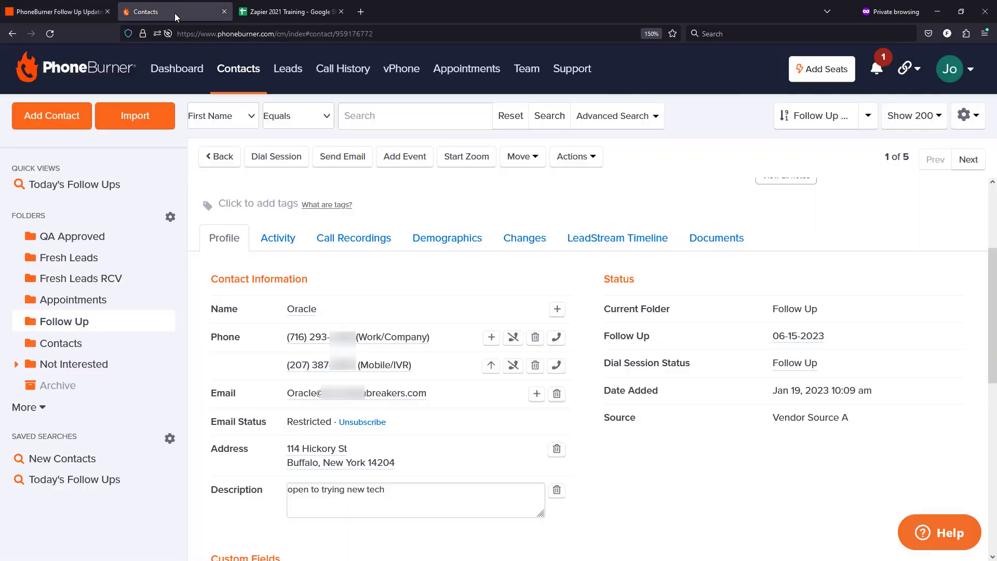
left_click(968, 159)
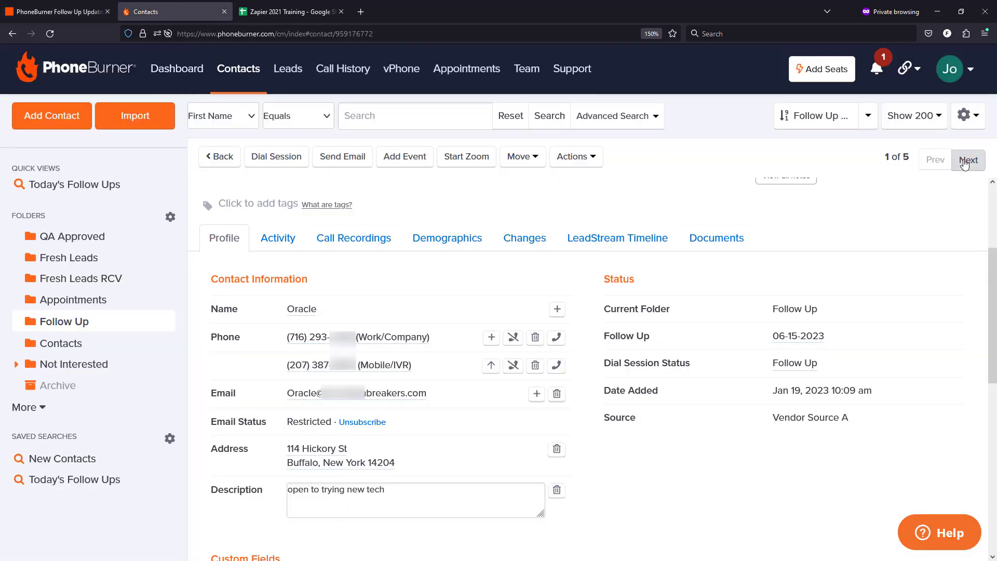
scroll(396, 351, "down", 3)
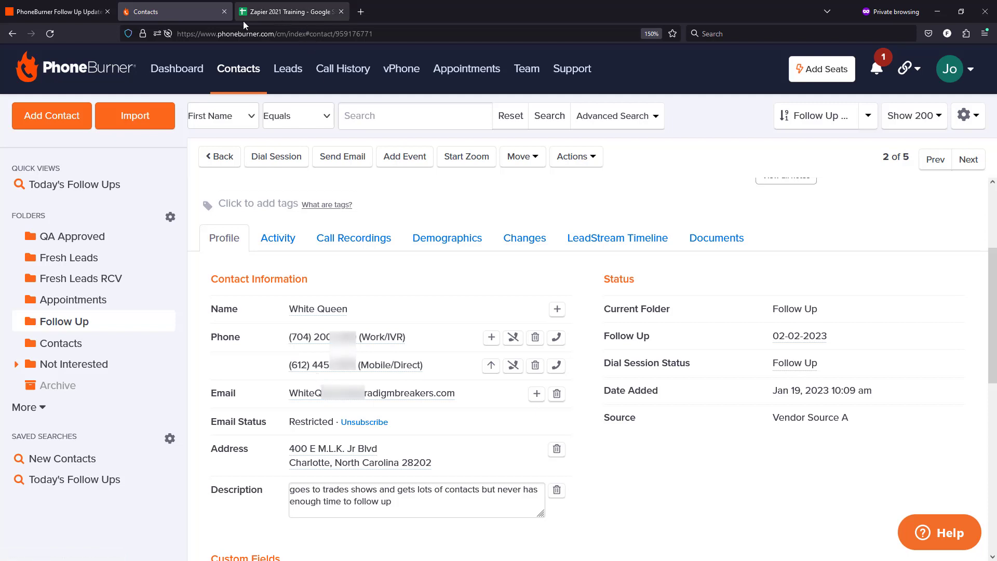
- Return to Zapier, retest the Create Spreadsheet Row step and check the new row in the Zapier 2021 Training spreadsheet
left_click(61, 12)
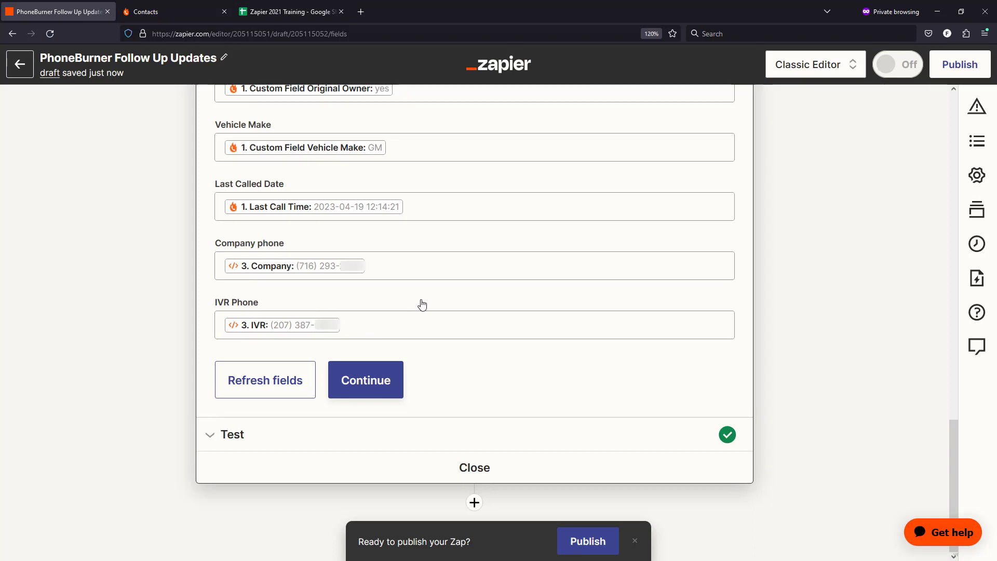
left_click(389, 383)
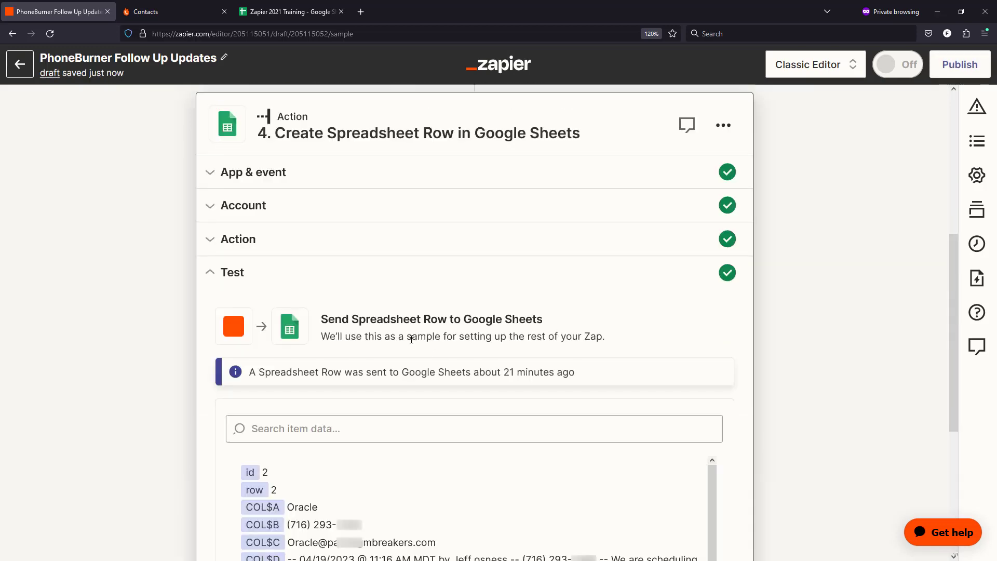
scroll(611, 315, "down", 5)
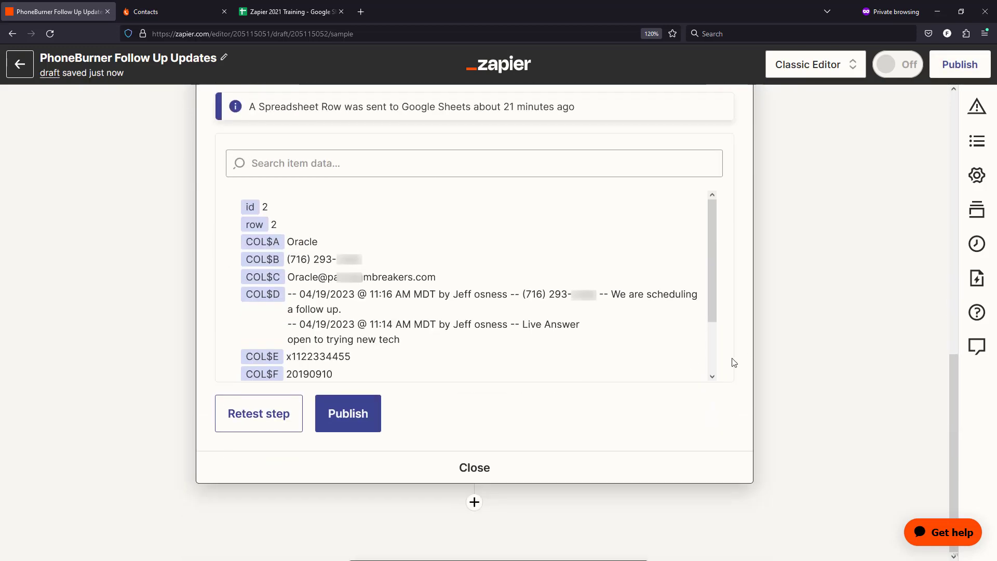
left_click(267, 417)
left_click(270, 18)
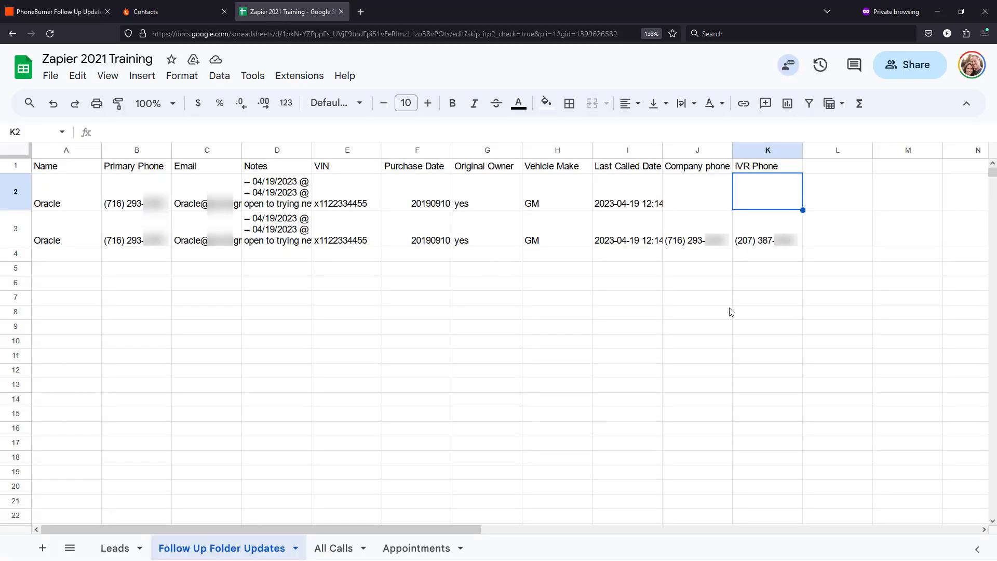